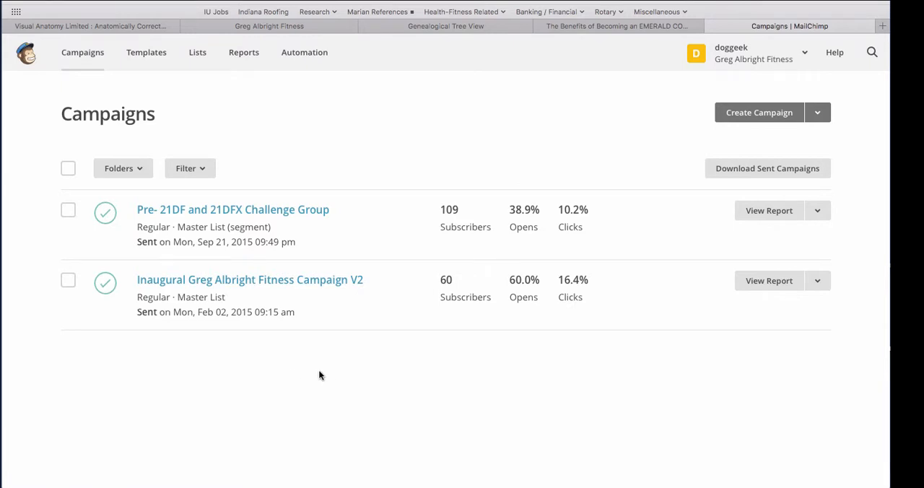
Create a regular campaign and name it Test in the campaign info
click(754, 114)
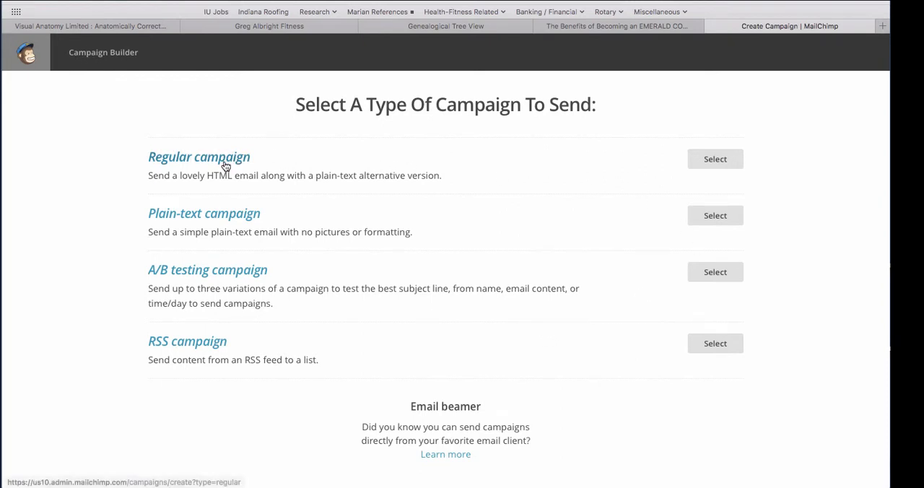
click(713, 159)
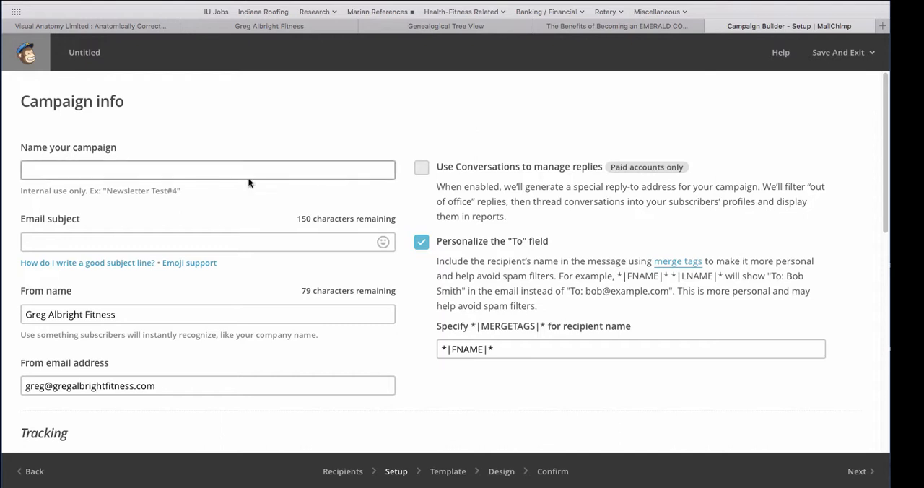
click(97, 170)
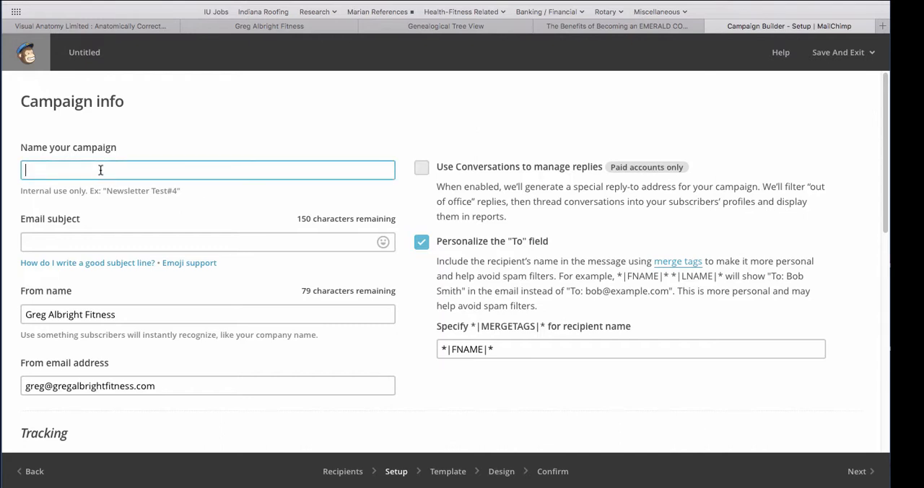
text(Test)
Set the email subject to "My Awesome Campaign"
click(95, 243)
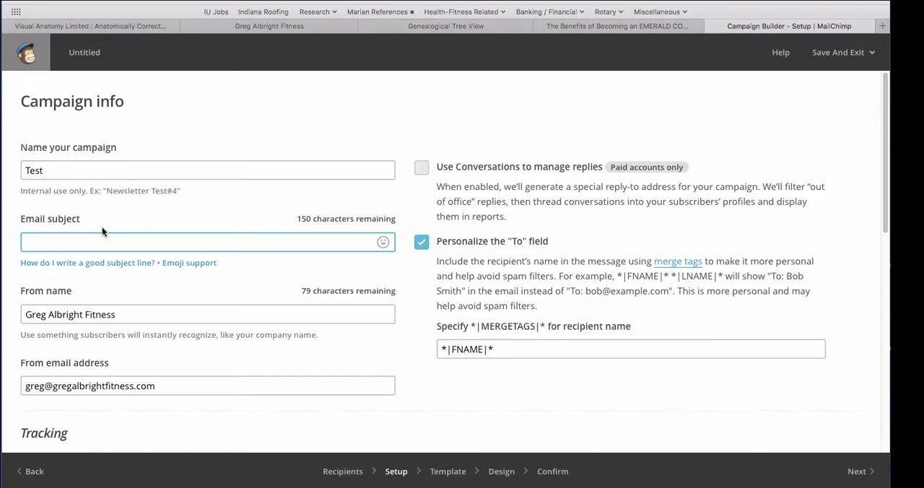
text(My A)
text(wesome Camp)
text(aing)
key(BackSpace)
key(BackSpace)
text(gn)
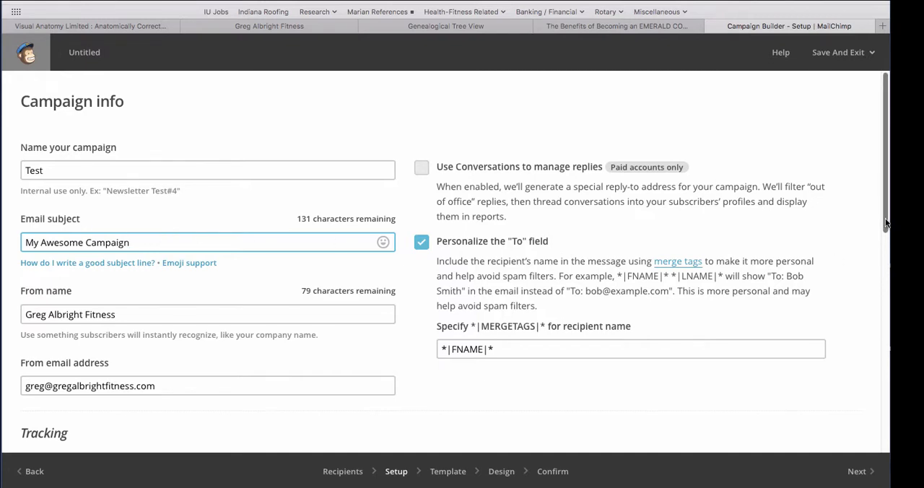
Examine the sender name and address, the tracking, social media and authentication options, and the recipient-name merge tag in the campaign setup
drag(884, 218, 888, 257)
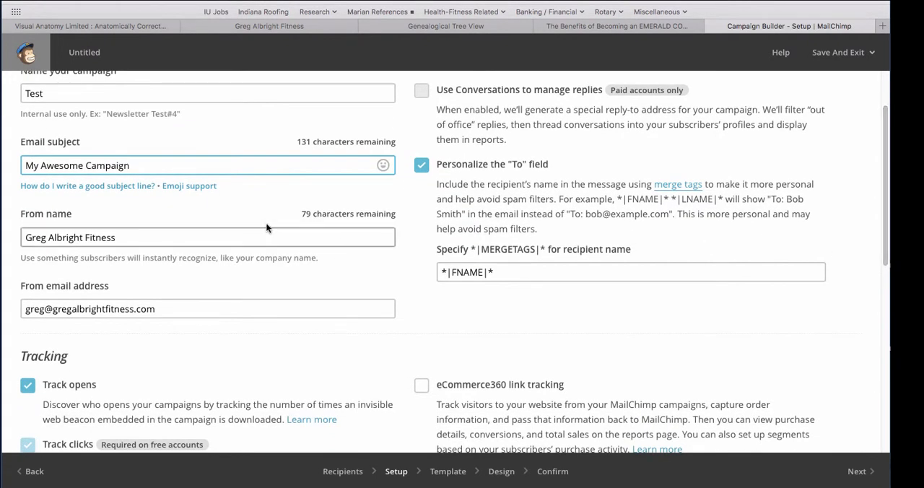
click(155, 240)
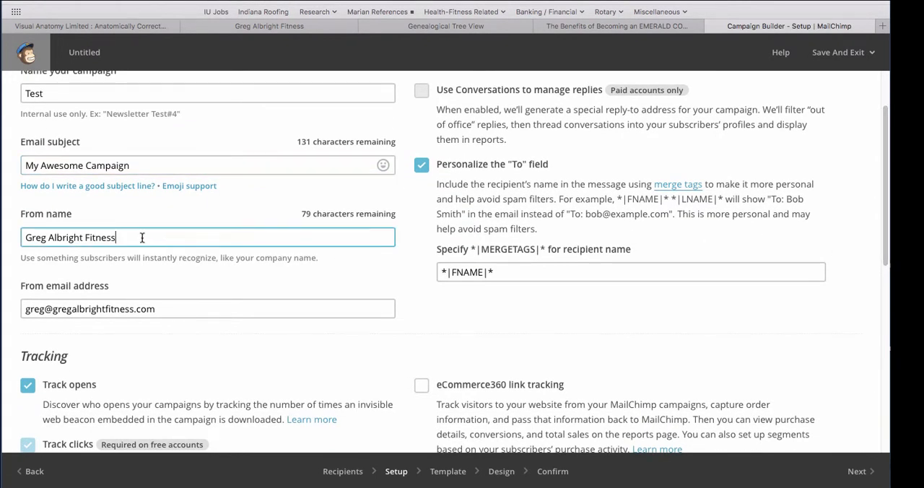
click(27, 239)
triple_click(111, 237)
click(170, 311)
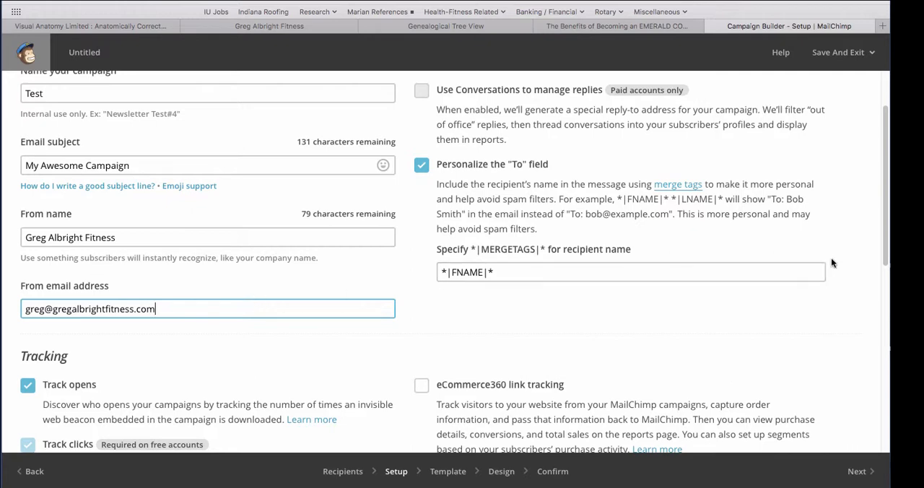
drag(882, 250, 865, 210)
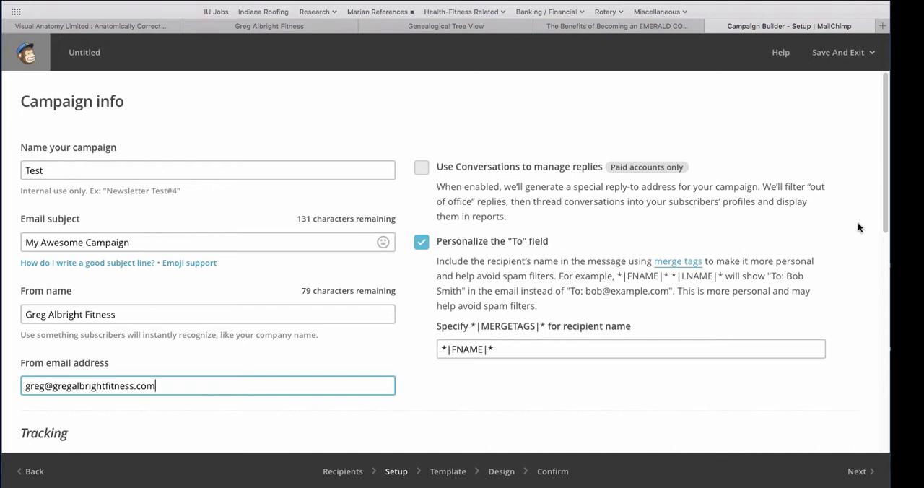
scroll(870, 217, down, 5)
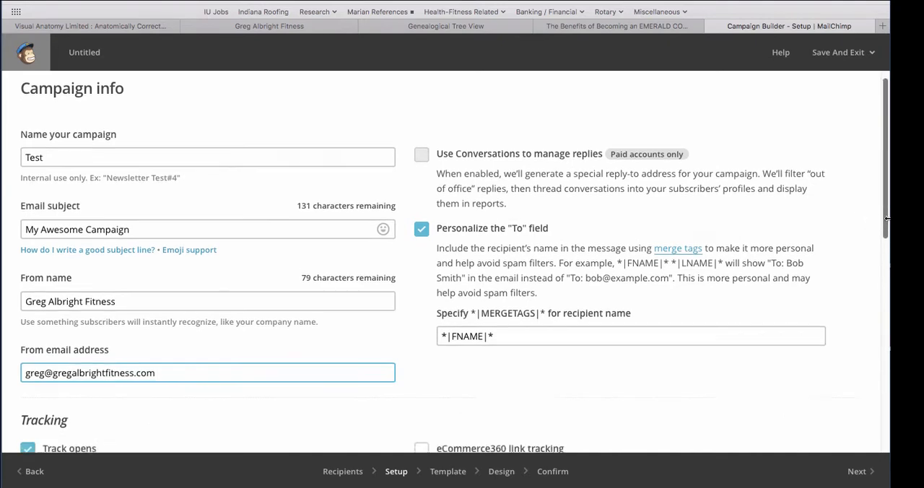
scroll(454, 263, down, 4)
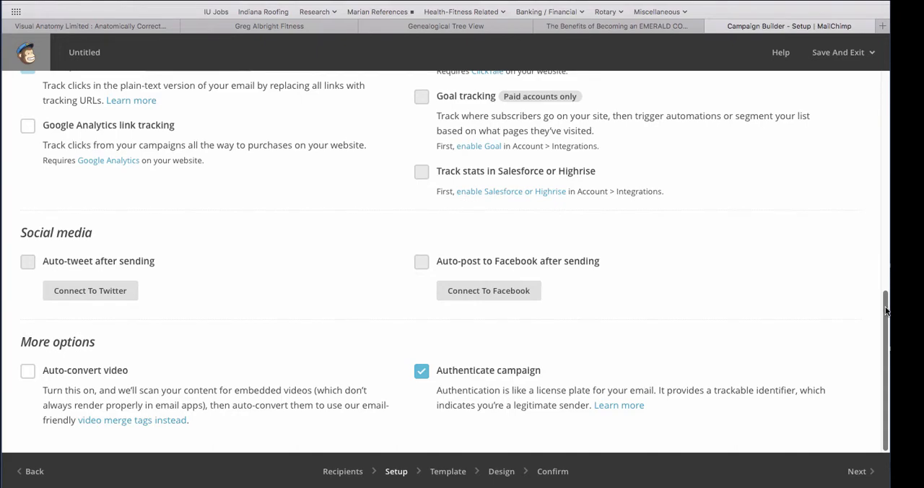
drag(886, 310, 850, 148)
scroll(850, 148, up, 3)
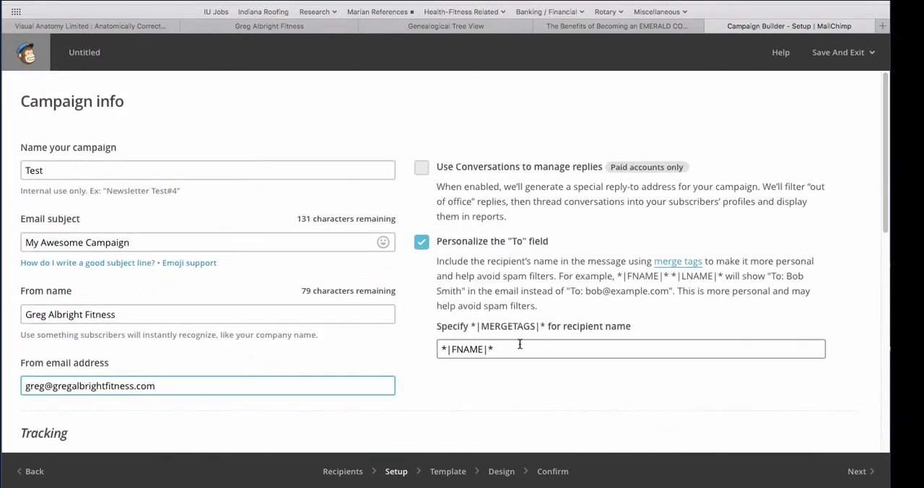
click(520, 349)
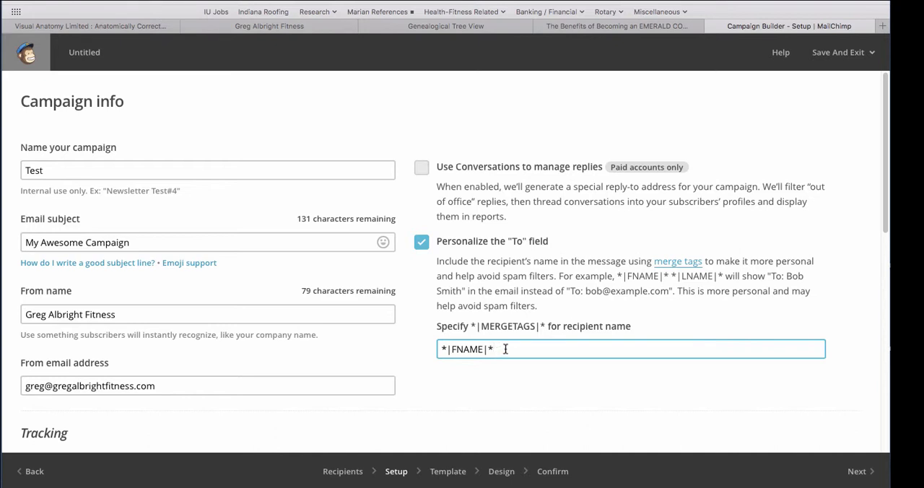
Proceed to template selection, compare the Basic and Themes collections, and choose the Basic 1 Column template
click(858, 471)
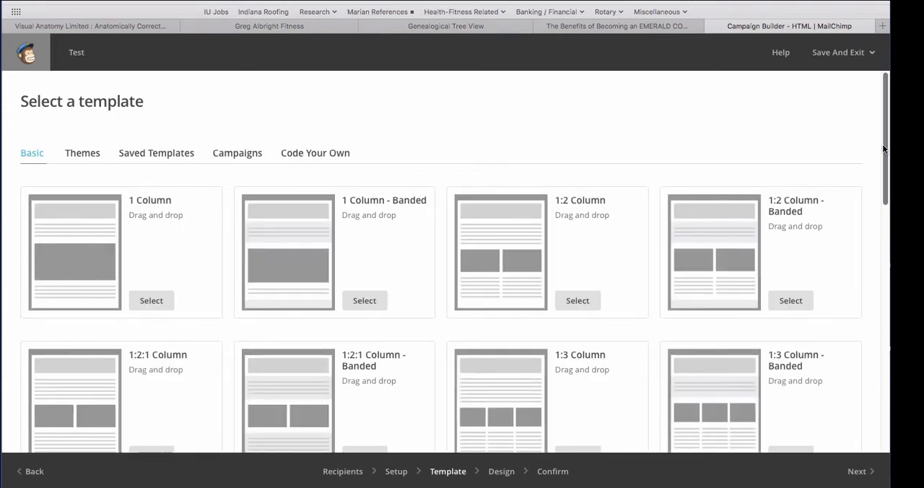
drag(883, 159, 866, 298)
scroll(866, 298, up, 10)
click(83, 153)
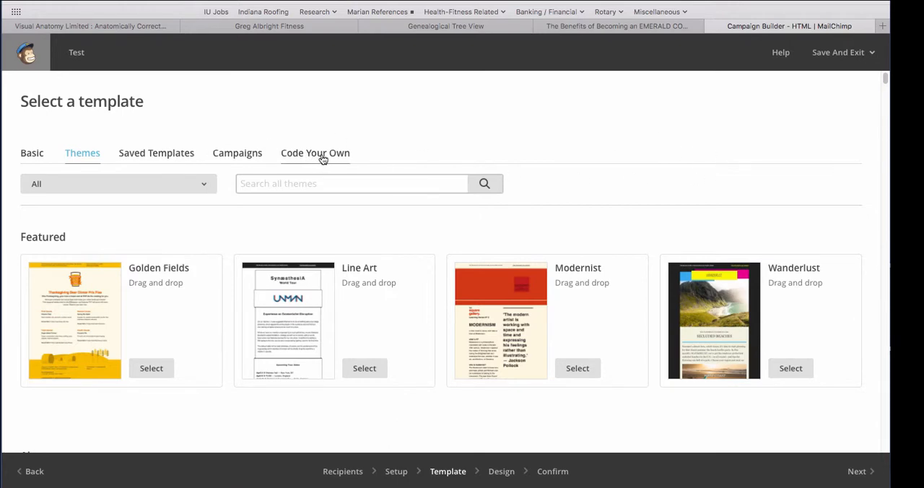
click(32, 153)
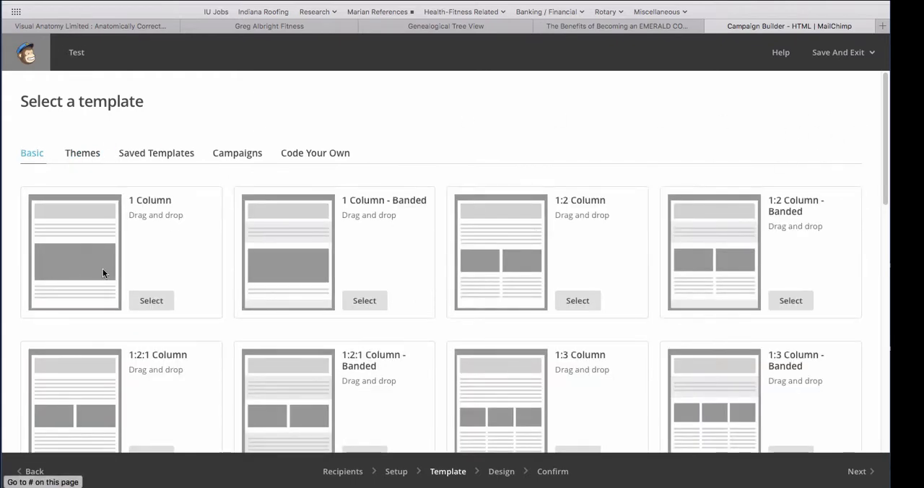
drag(883, 167, 880, 195)
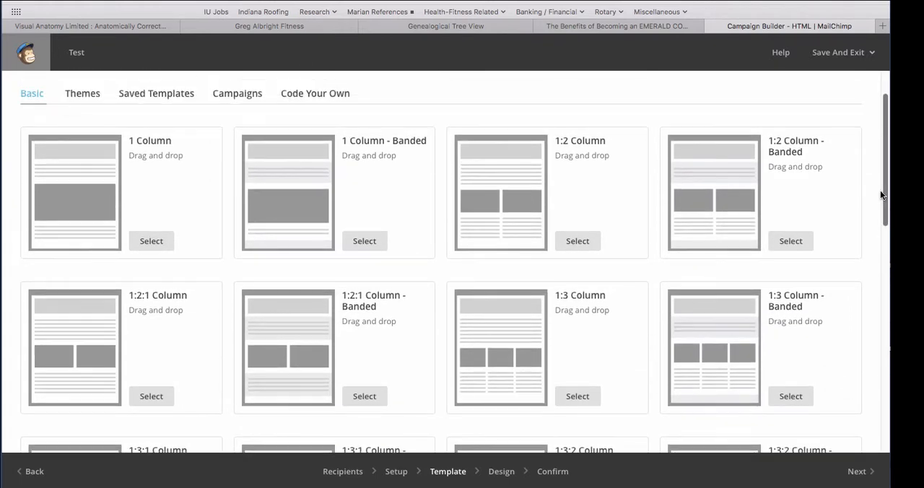
click(150, 244)
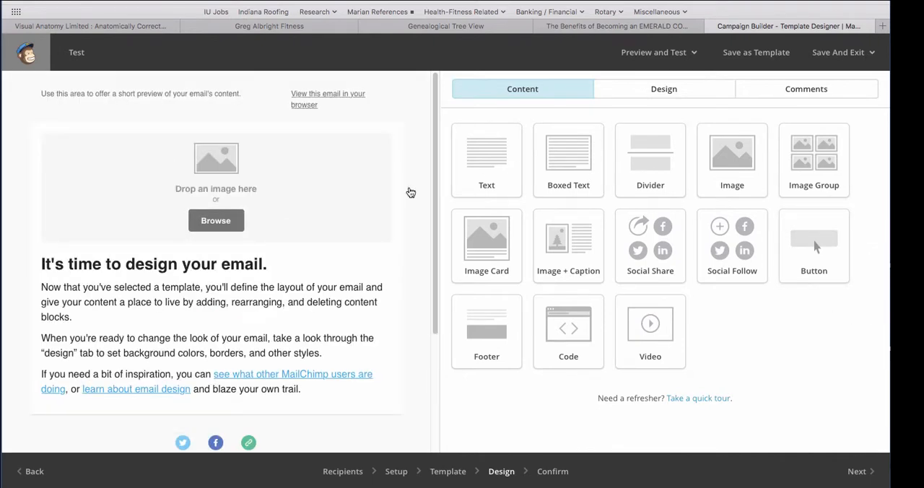
Fill the image placeholder at the top of the email with VIDEO-scary-good-graphic from the File Manager
click(209, 222)
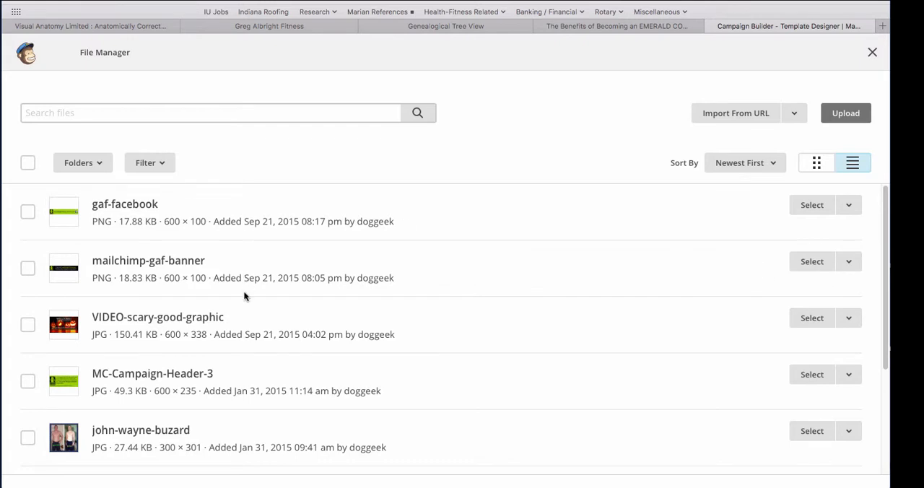
click(27, 326)
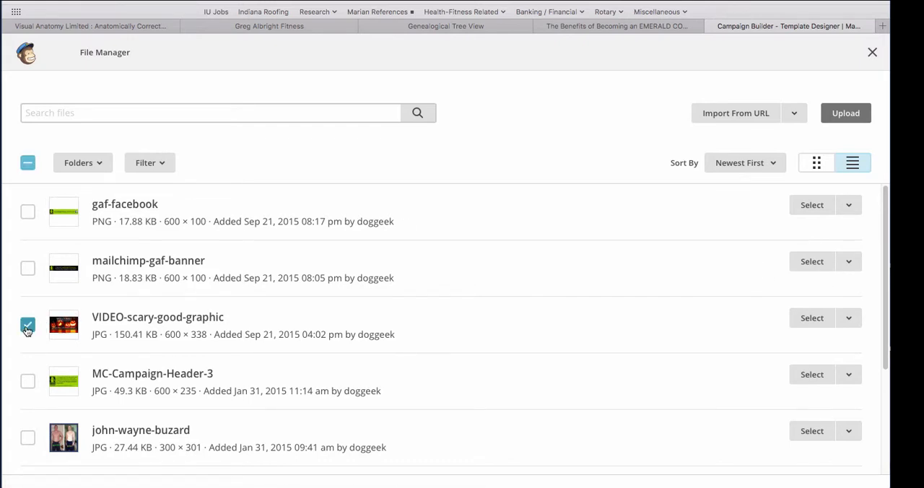
click(803, 316)
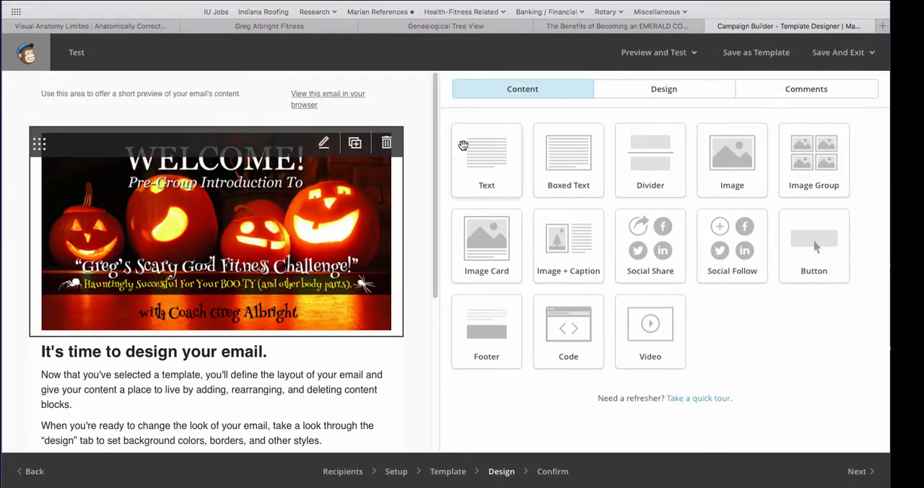
Set the header image's margins to Edge To Edge in its image settings
mouse_move(433, 167)
mouse_down()
mouse_move(431, 202)
mouse_move(425, 174)
mouse_up()
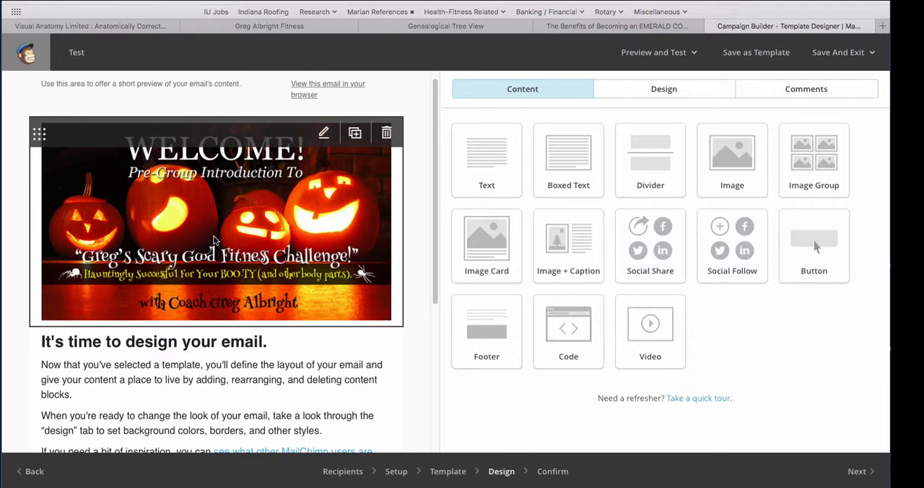
click(266, 238)
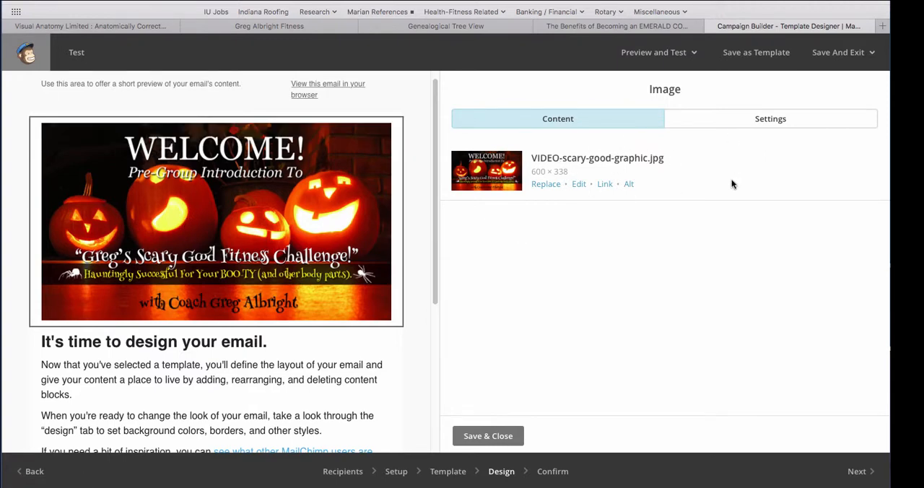
click(770, 119)
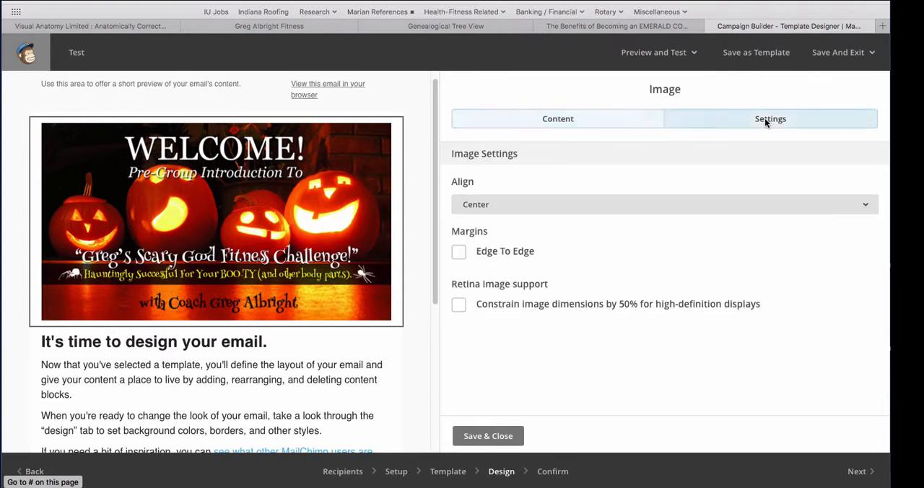
click(459, 252)
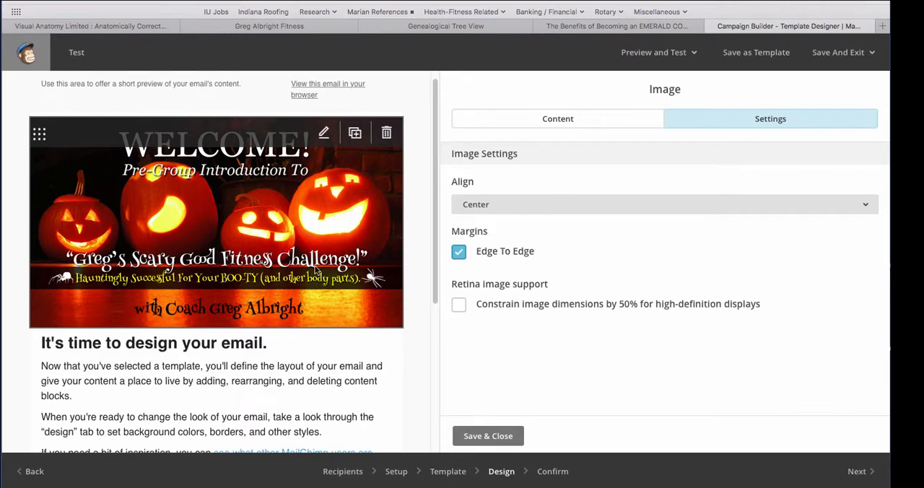
Link the header image to the suggested Eventbrite web address for the 2015 annual Rotary Club of Indianapolis celebration dinner
click(564, 123)
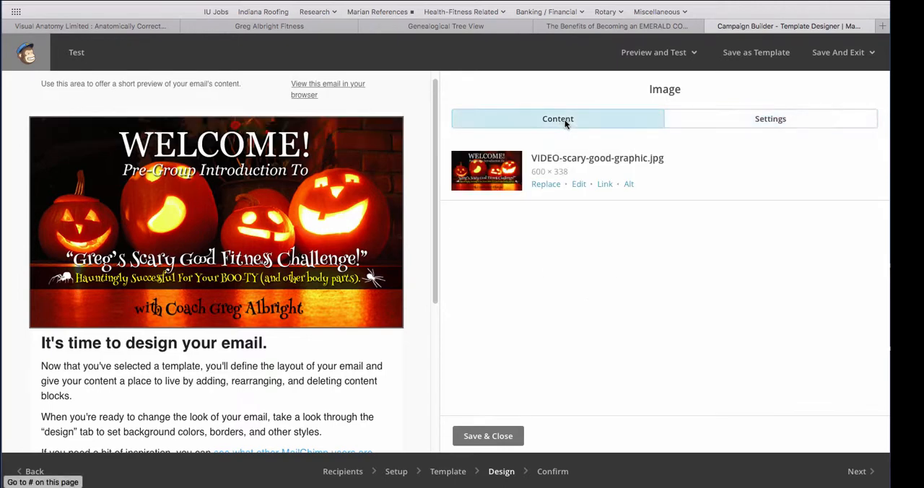
click(603, 185)
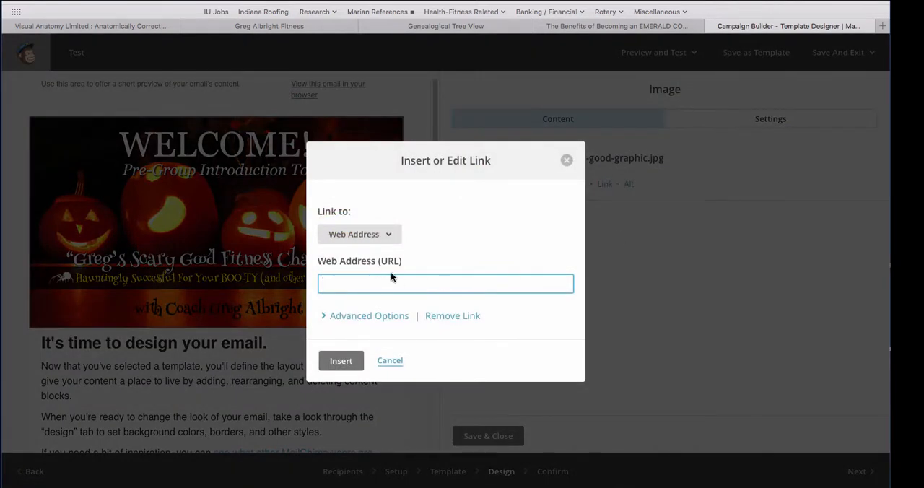
text(https)
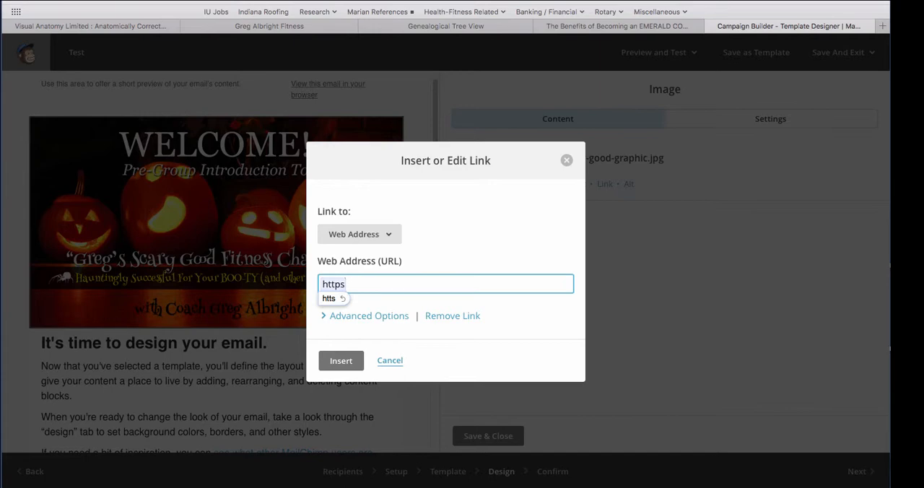
text(:/)
key(BackSpace)
text(:)
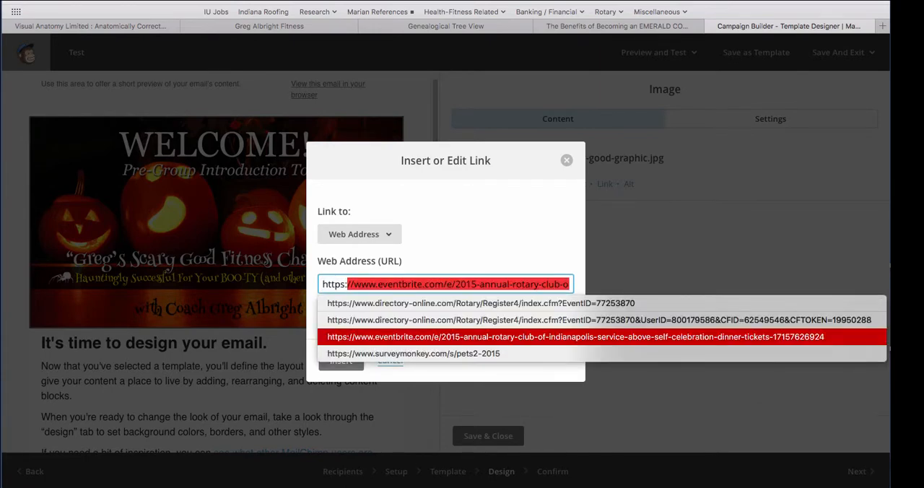
text(//)
key(Escape)
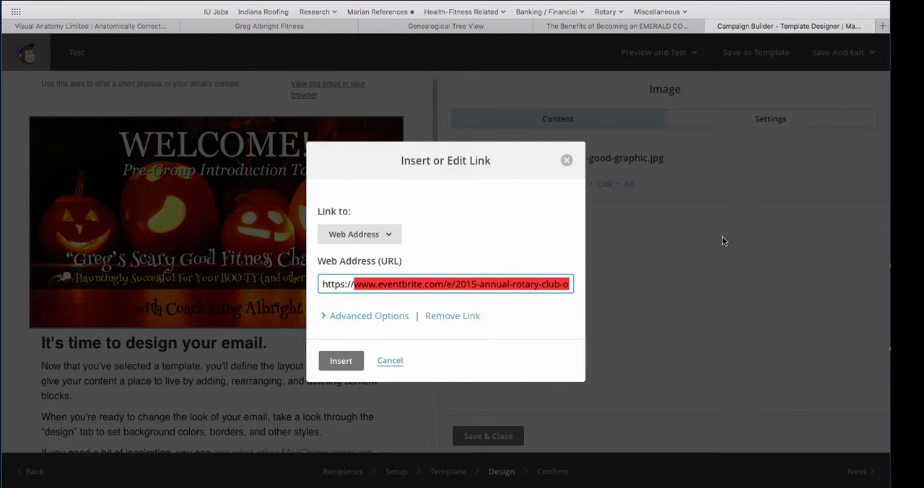
click(339, 364)
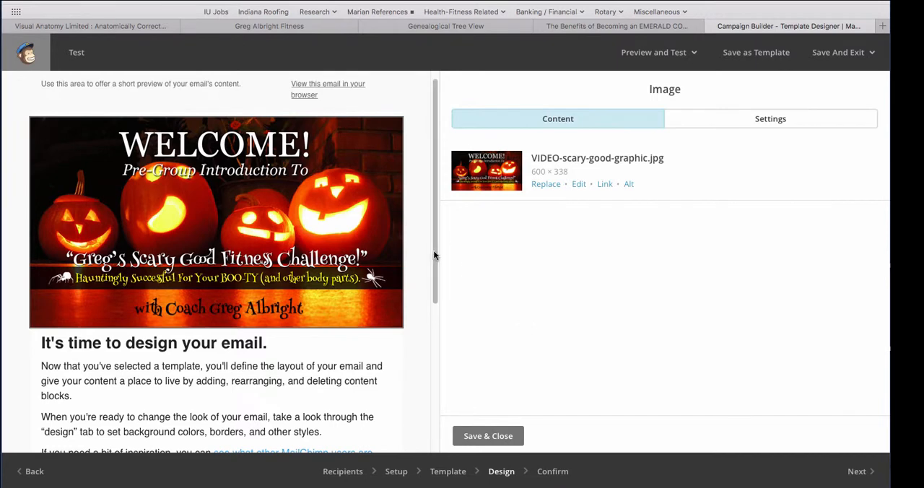
Open the body text block's editor and close it, and add a Divider block between the body text and the social icons
drag(433, 256, 434, 347)
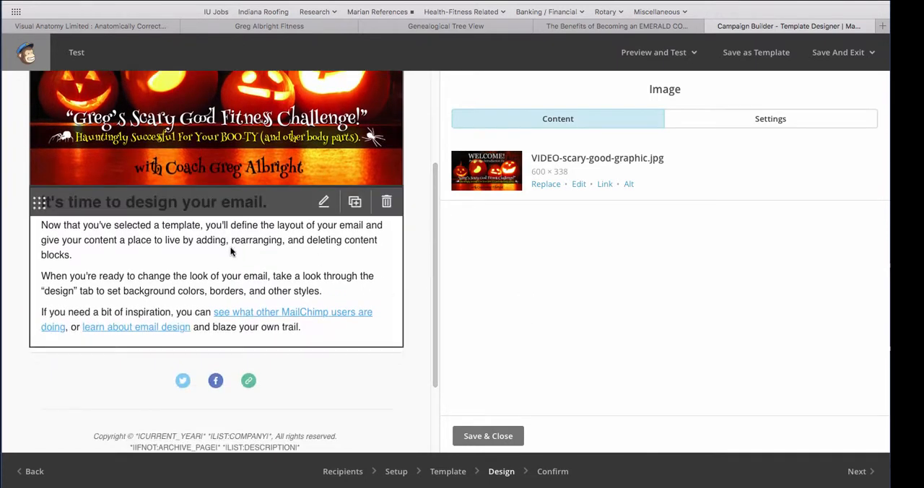
click(258, 280)
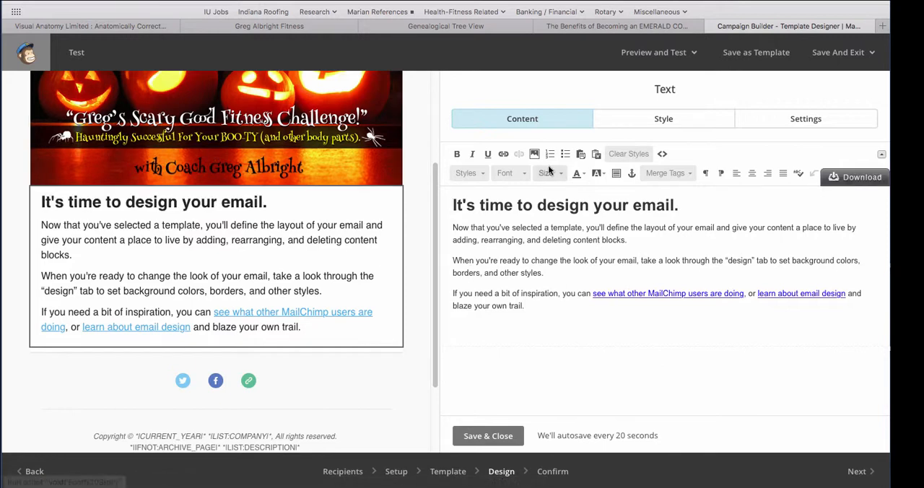
click(507, 436)
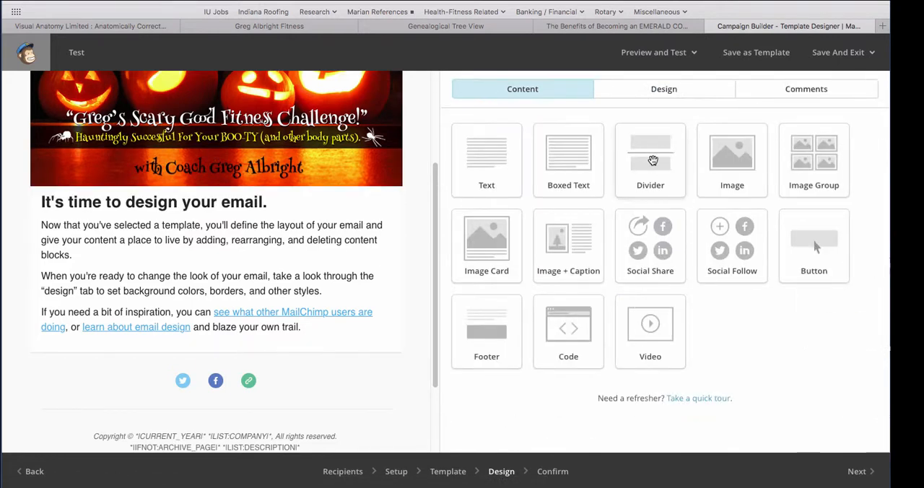
drag(653, 161, 169, 370)
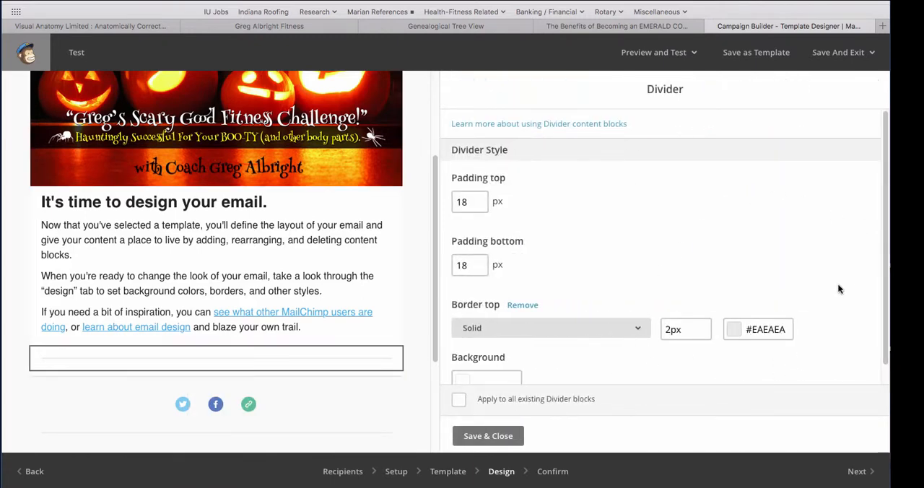
Save the divider's settings and delete the social icons block below it
drag(885, 274, 878, 235)
click(486, 438)
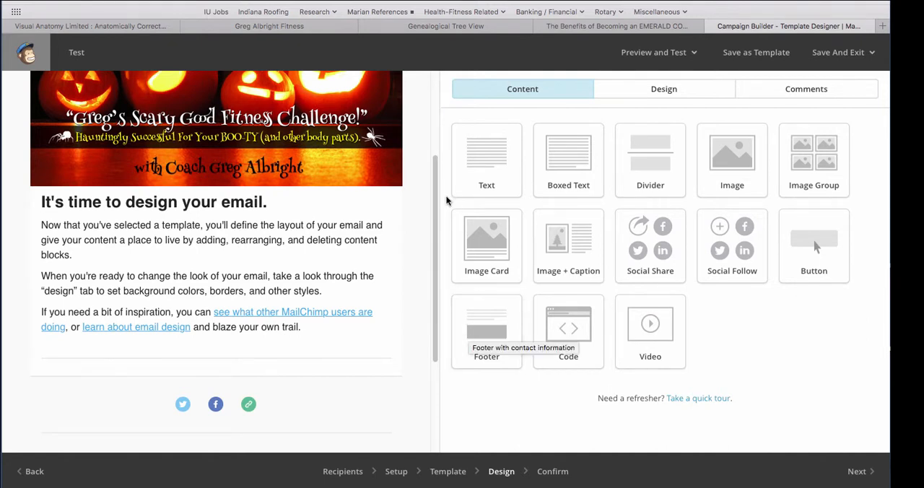
drag(438, 200, 434, 168)
mouse_move(206, 401)
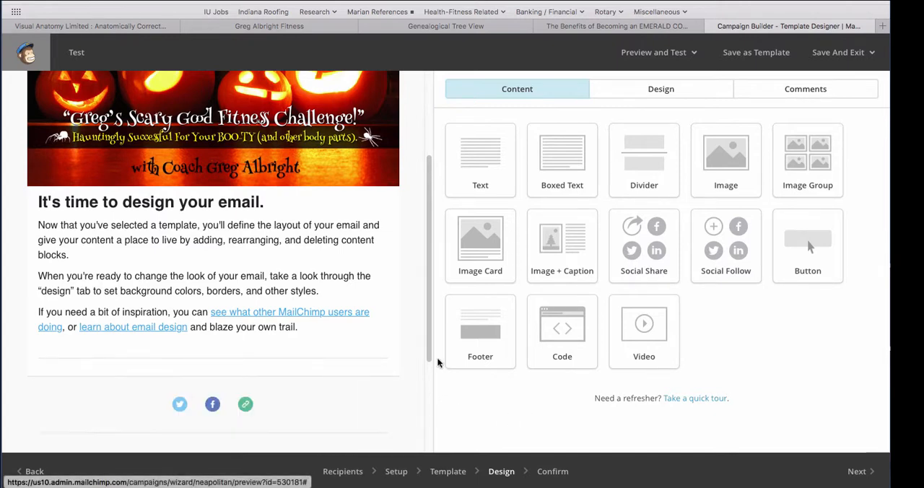
mouse_move(134, 412)
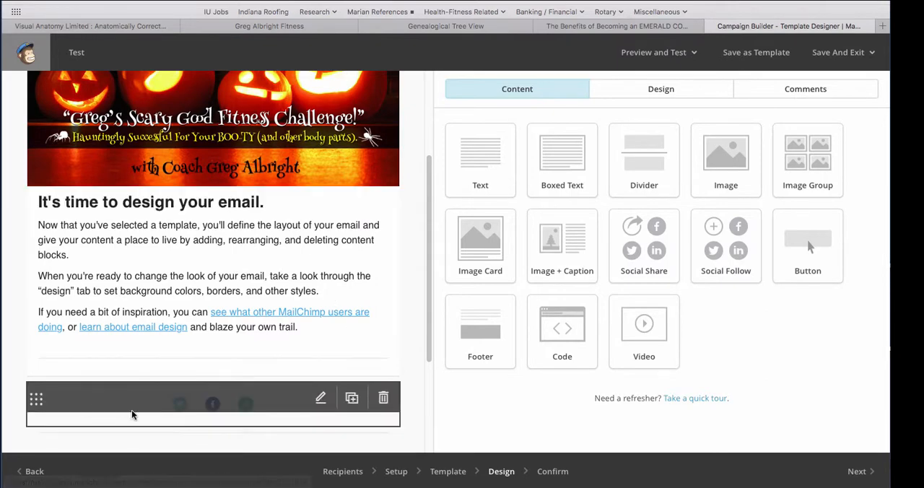
click(383, 399)
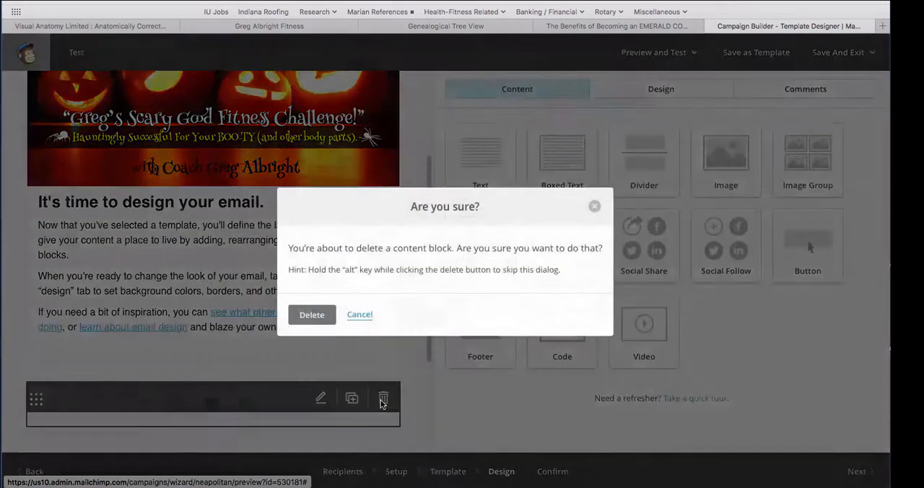
click(310, 315)
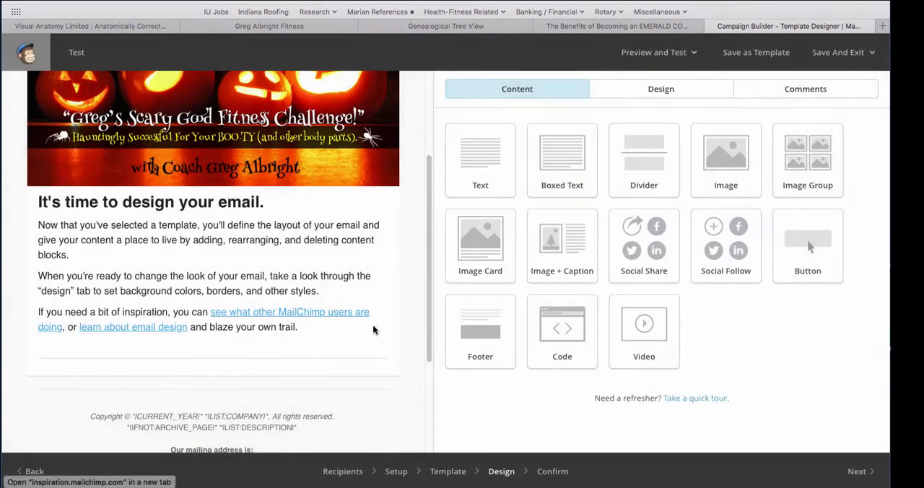
Duplicate the body text block and delete the copy
mouse_move(351, 202)
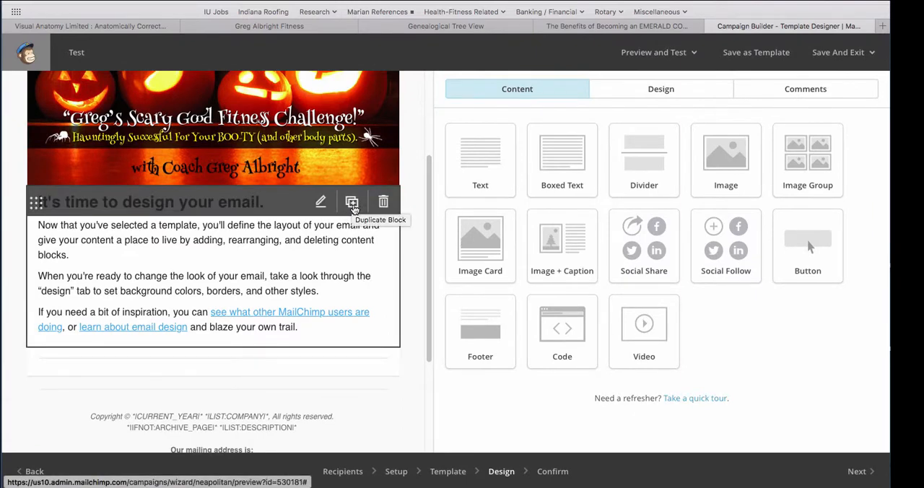
click(351, 203)
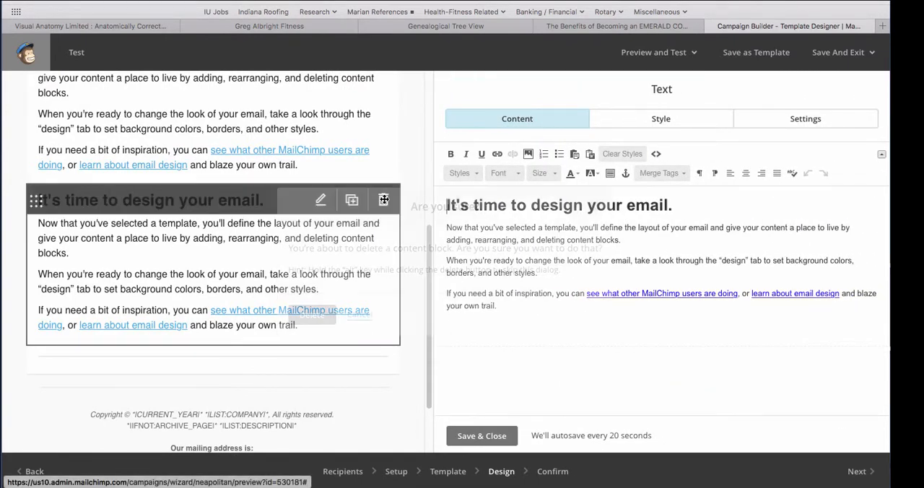
click(384, 201)
click(311, 315)
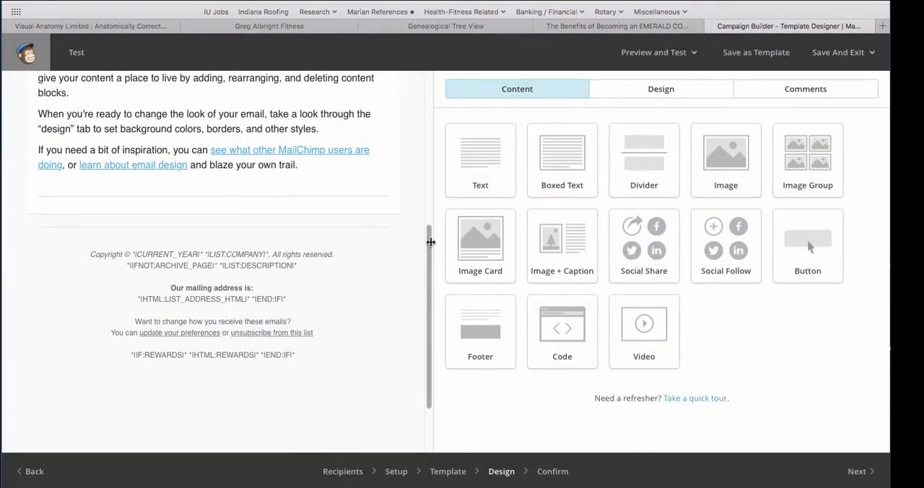
Set the page background color of the email design to red #ff0000 and save it
drag(431, 248, 404, 77)
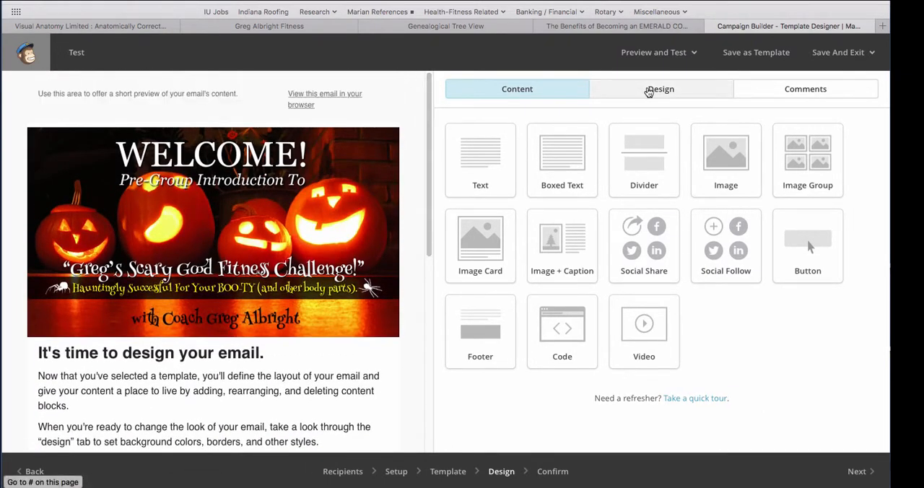
click(651, 92)
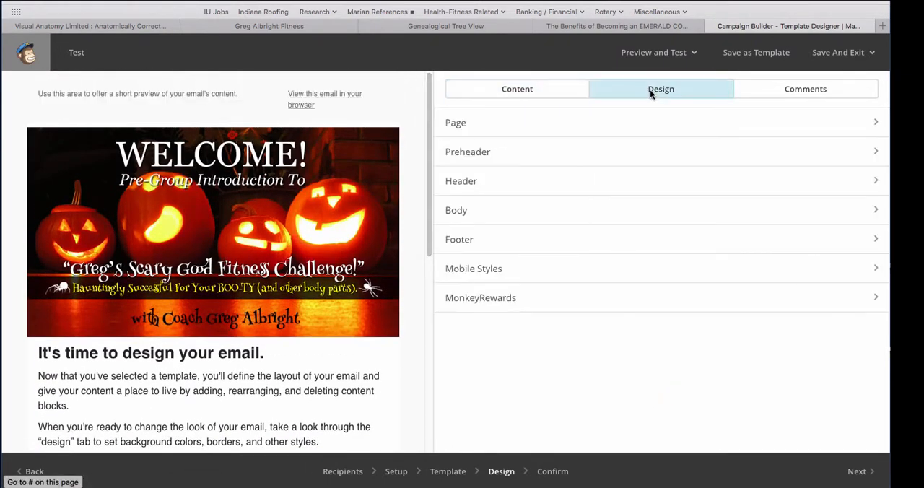
click(465, 123)
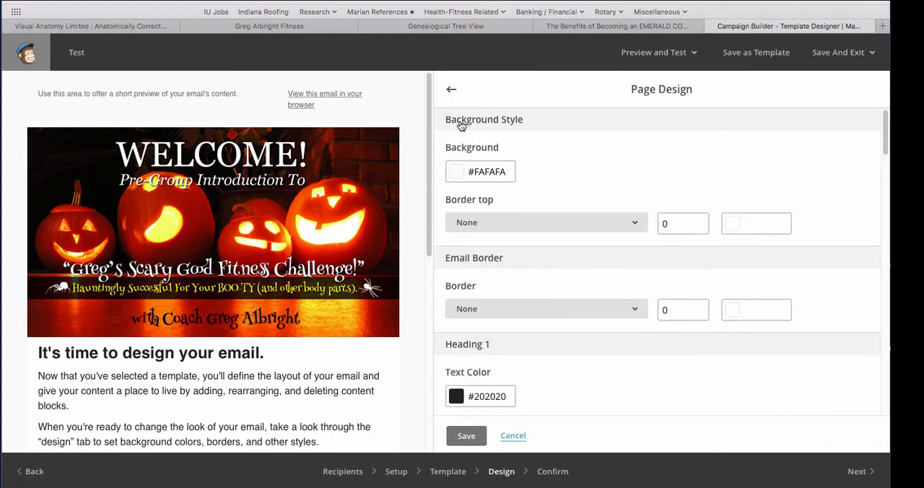
click(510, 171)
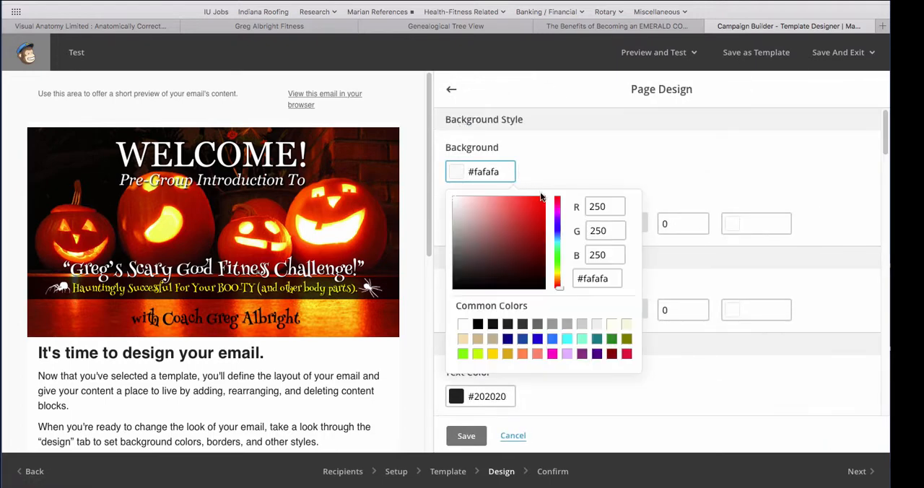
drag(541, 198, 548, 196)
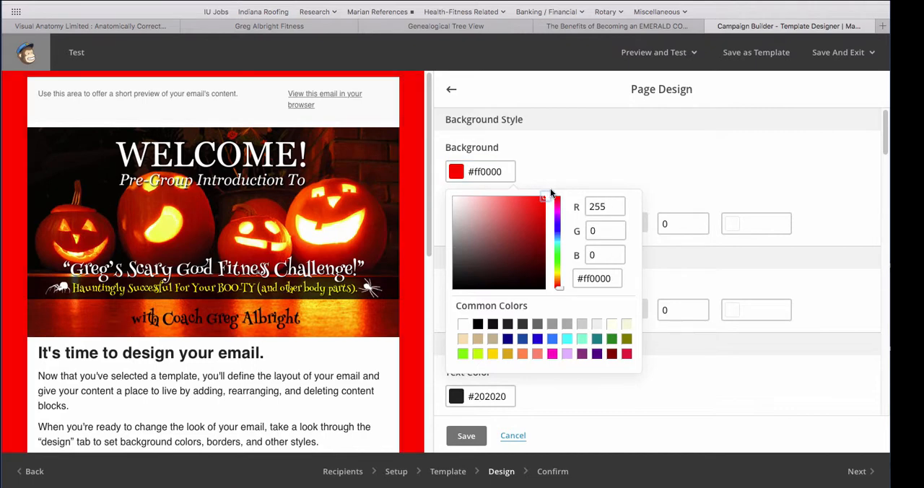
click(467, 435)
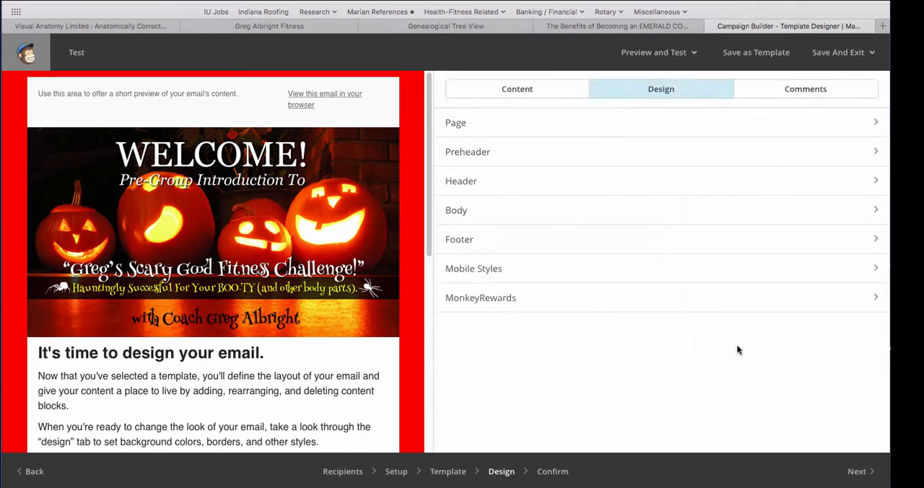
Look through the Header and Footer design settings without changing them
click(457, 180)
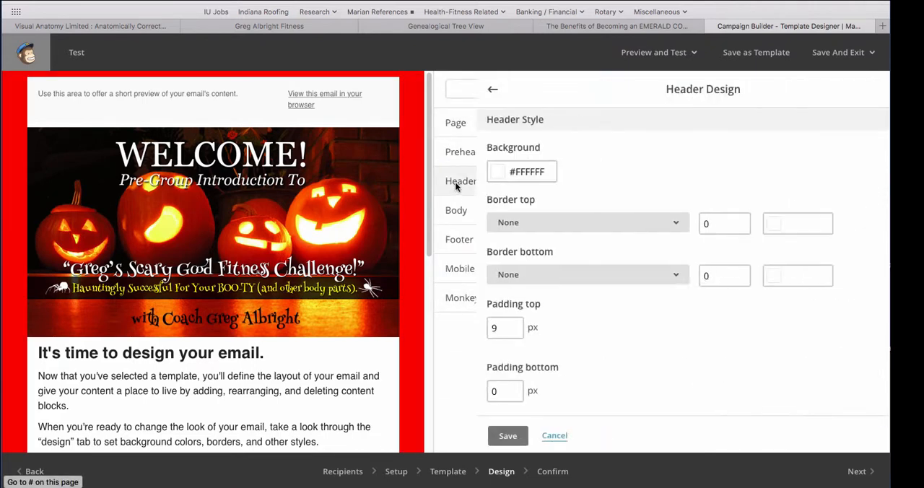
click(451, 89)
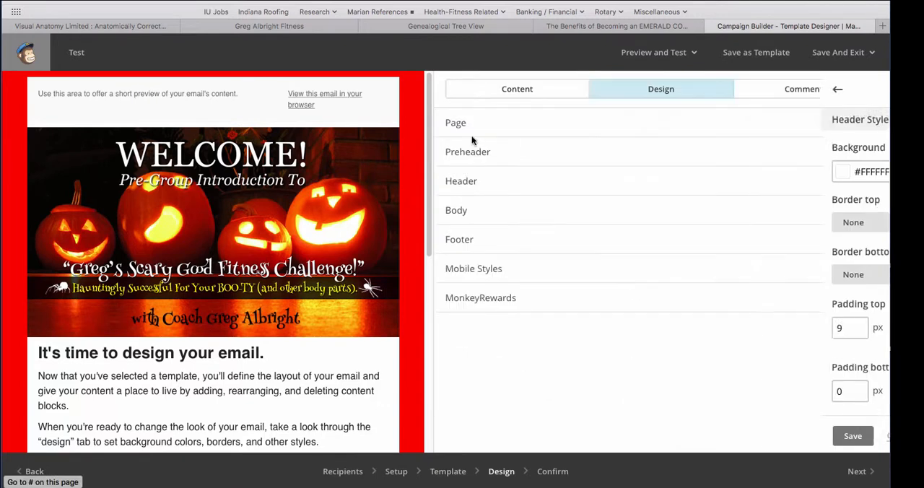
click(453, 240)
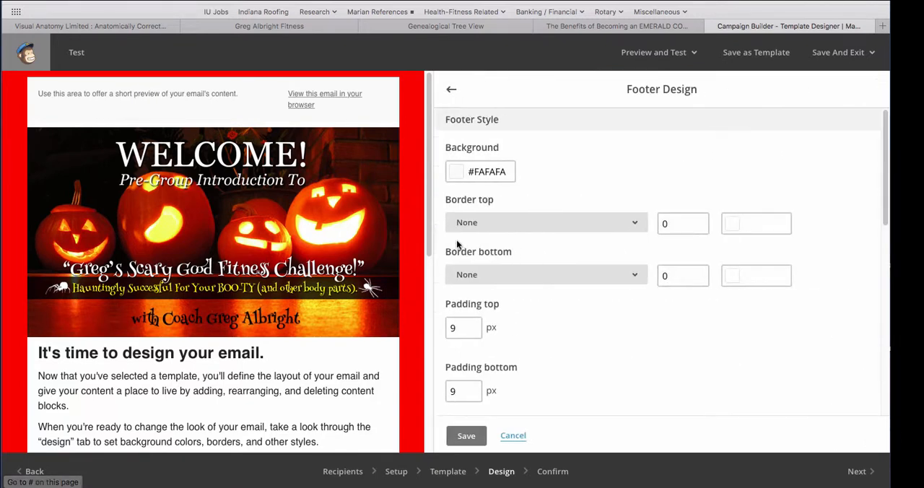
click(448, 89)
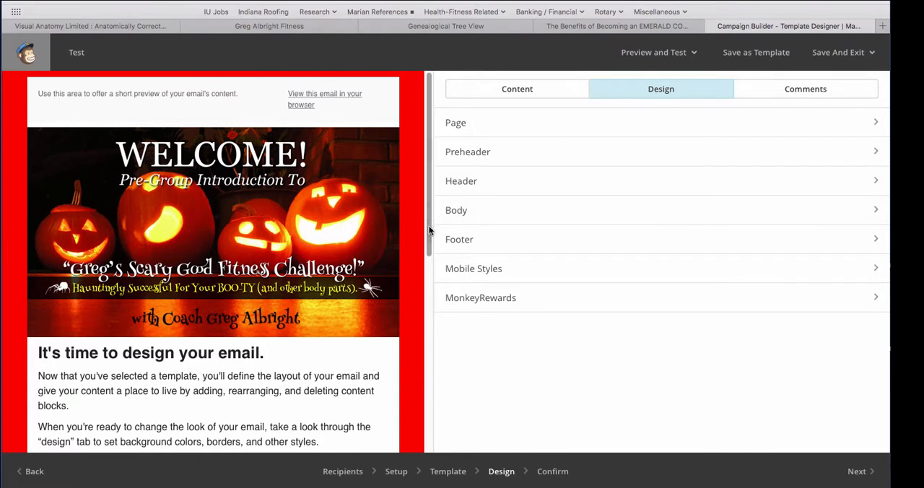
drag(429, 231, 438, 188)
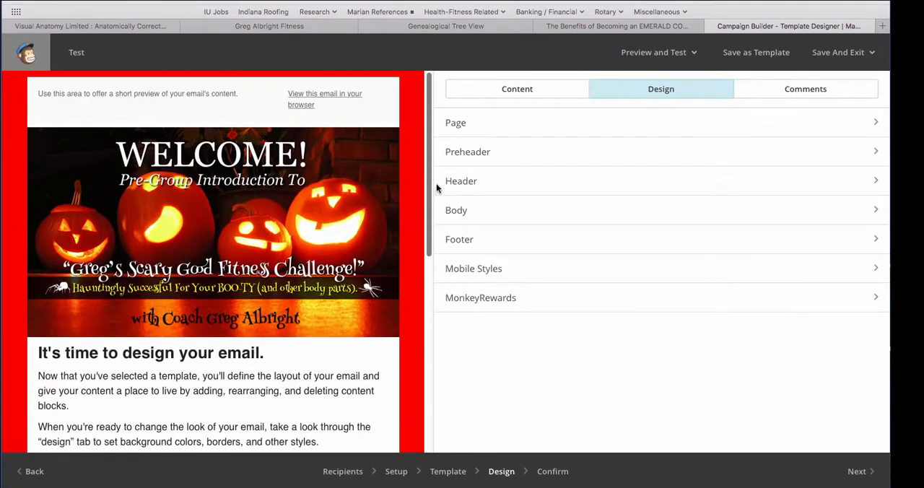
Proceed to the pre-delivery checklist and choose to resolve its Default text content issue
click(861, 471)
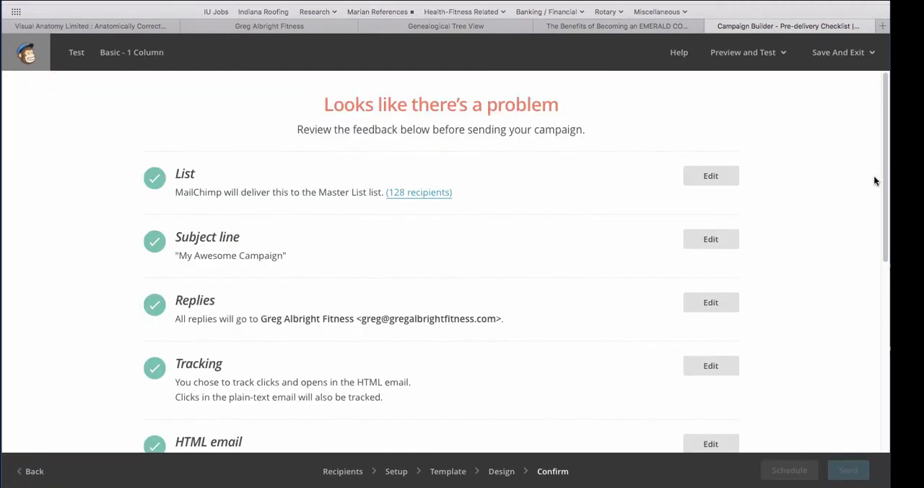
drag(883, 150, 888, 347)
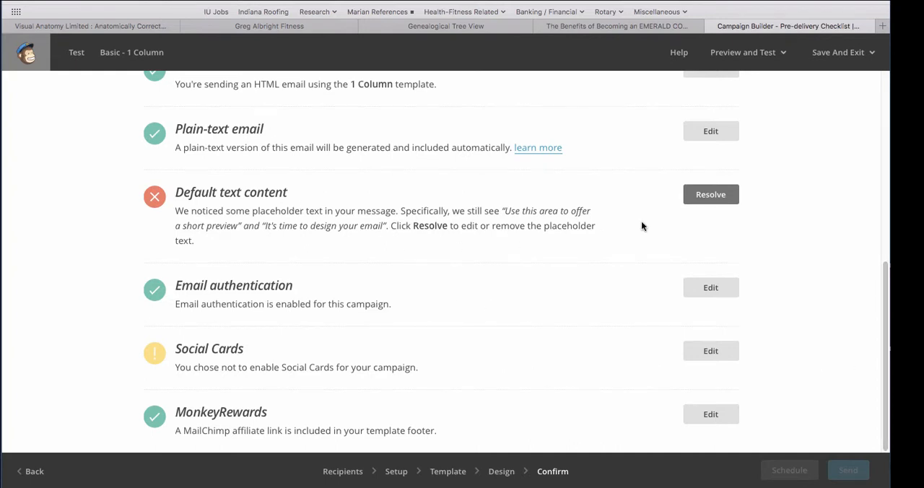
click(711, 194)
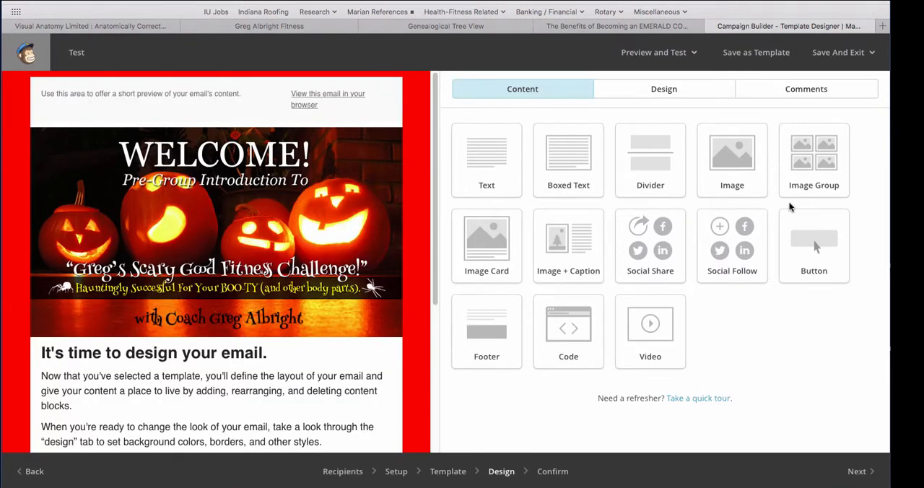
Delete the preheader text block above the header image and return to the pre-delivery checklist
mouse_move(237, 90)
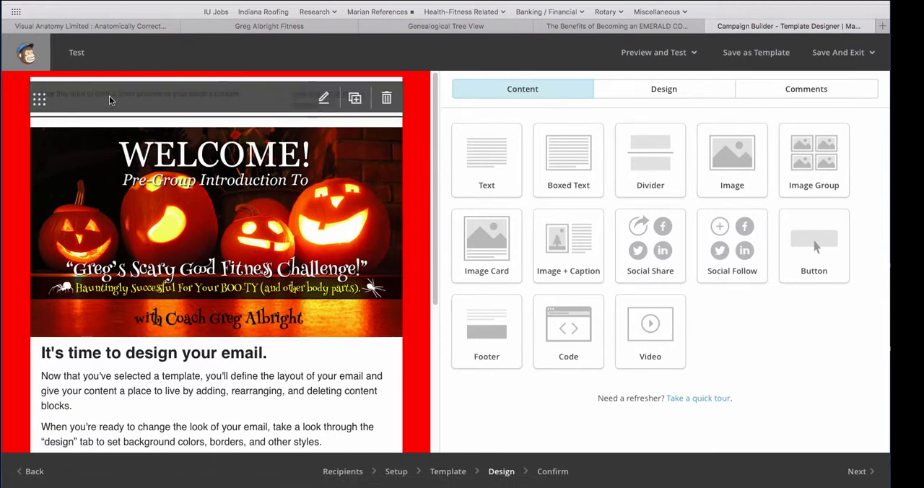
click(385, 100)
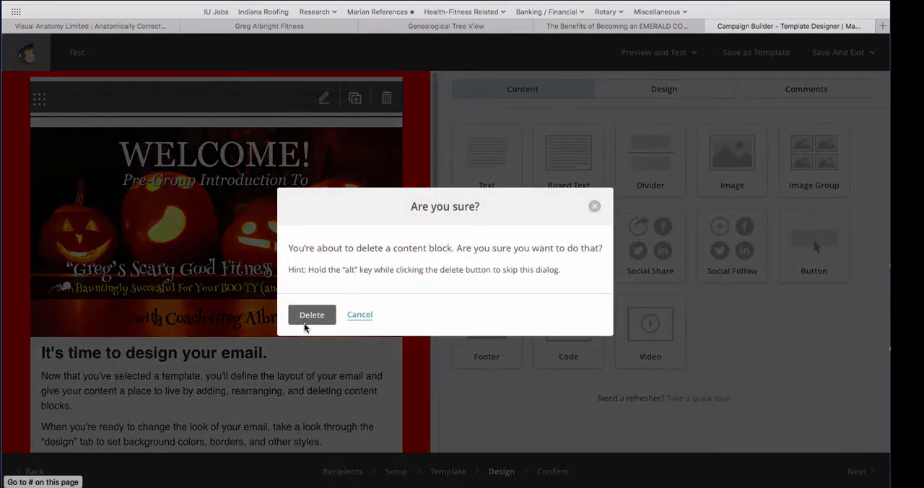
click(311, 318)
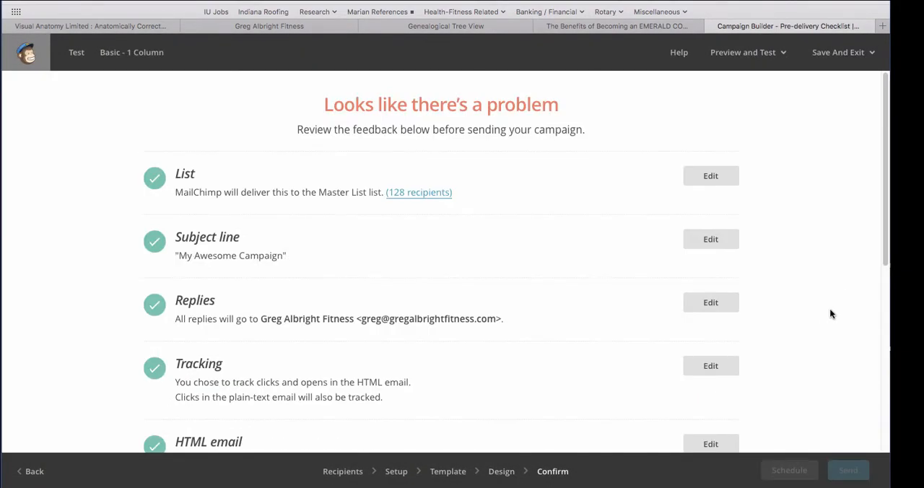
Resolve the remaining Default text content issue by replacing the body text heading with "Test Email", save it, and return to the checklist
scroll(888, 171, down, 5)
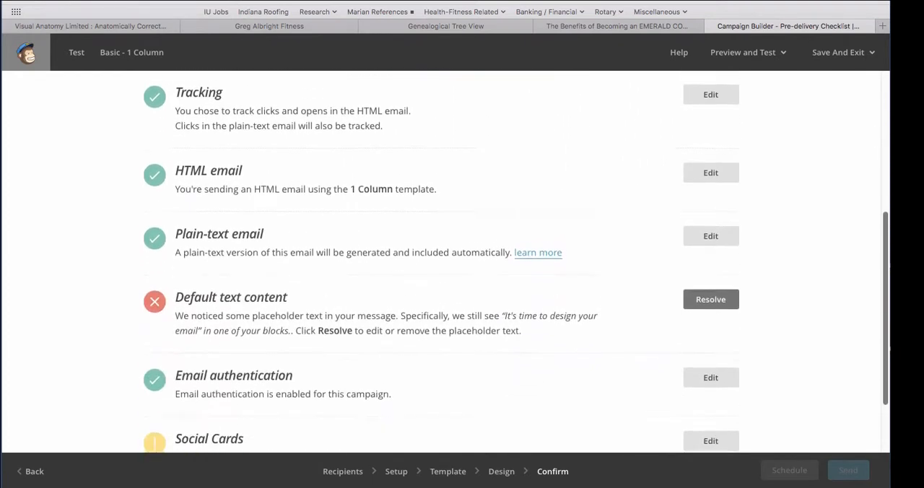
scroll(516, 264, down, 1)
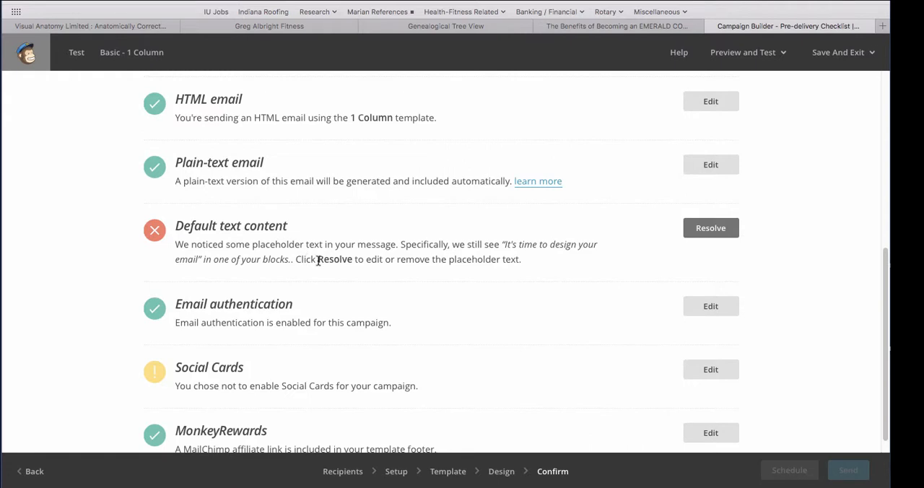
click(704, 234)
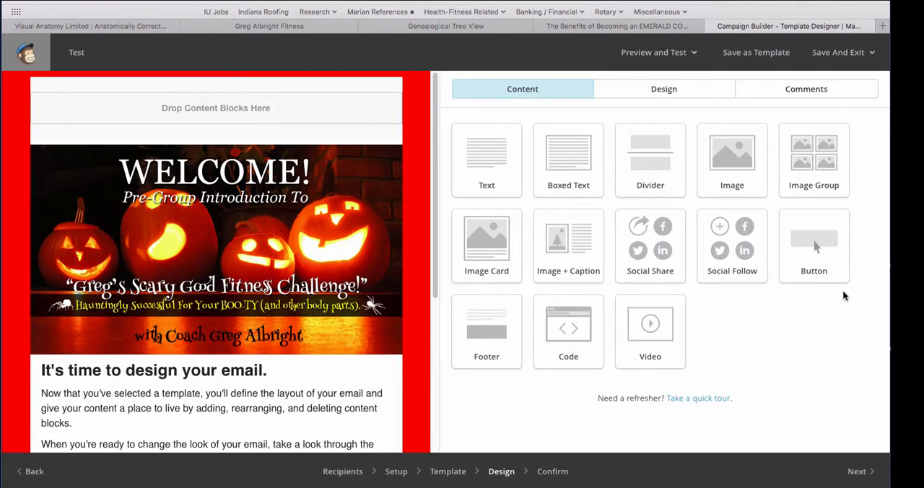
scroll(433, 217, down, 3)
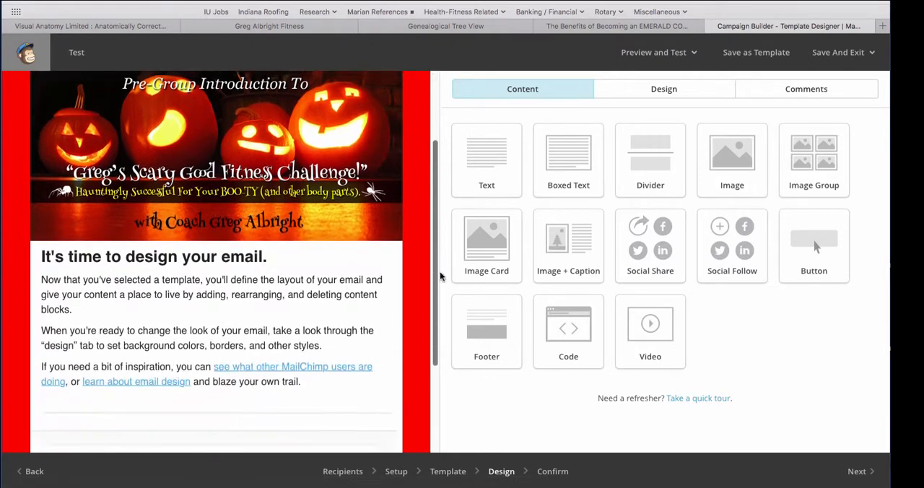
scroll(439, 271, down, 3)
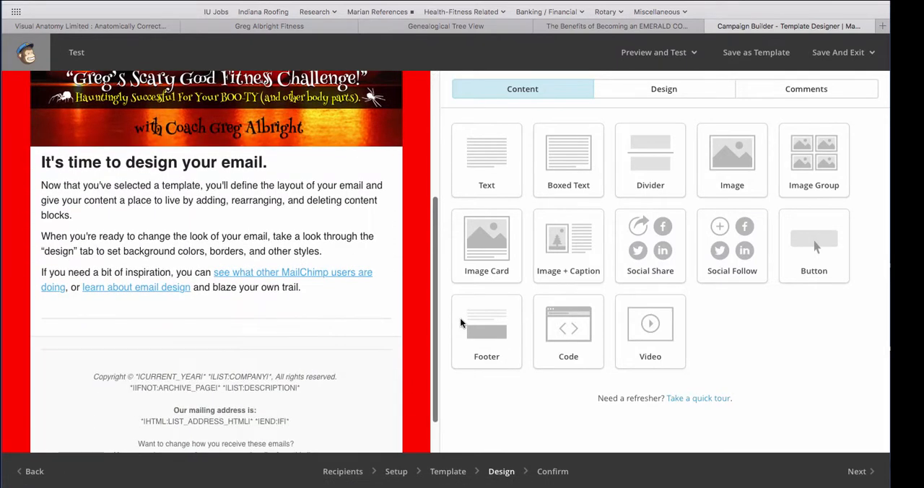
click(191, 202)
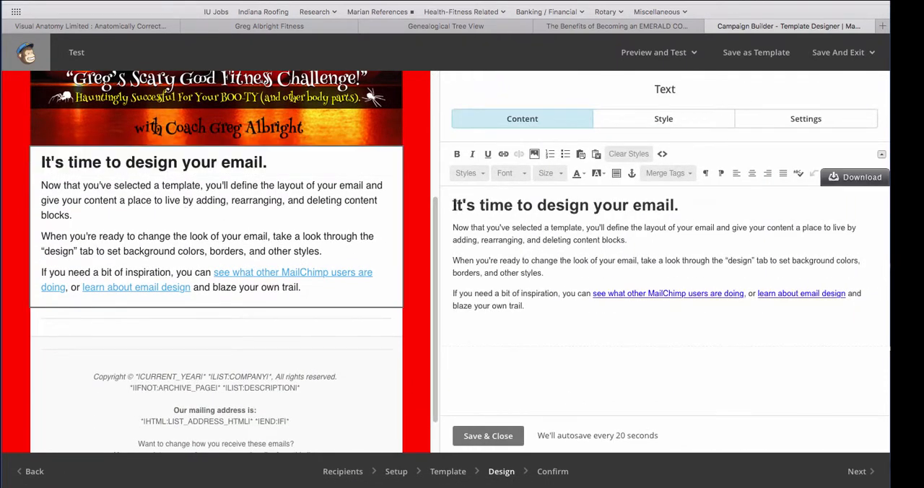
drag(454, 205, 680, 203)
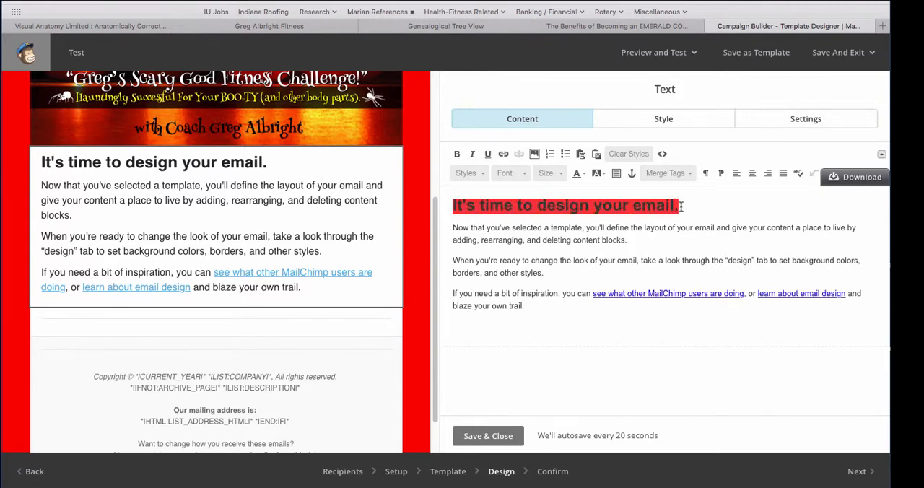
text(Test Email)
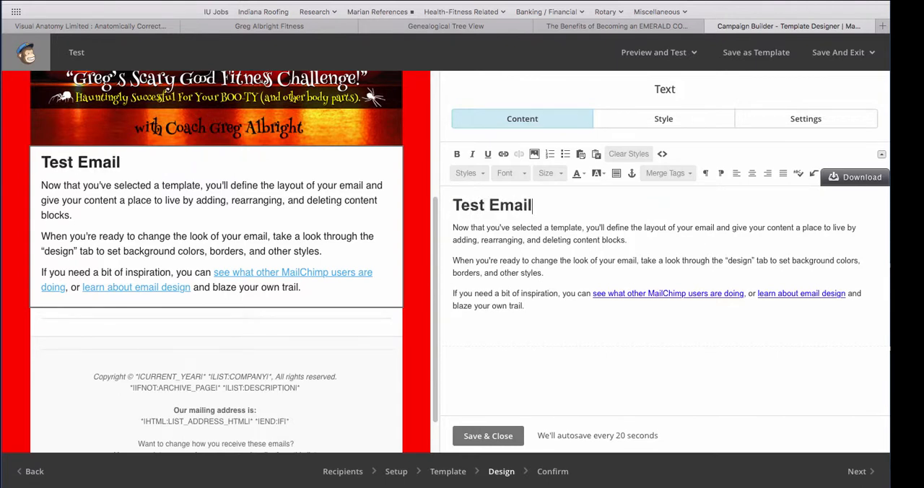
click(474, 435)
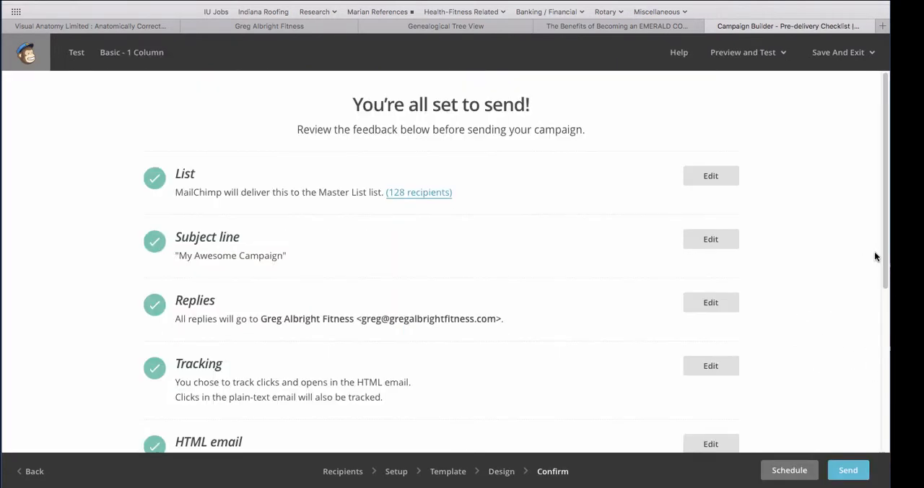
Review the pre-delivery checklist from List to MonkeyRewards and open the delivery schedule options for the campaign
scroll(885, 165, down, 1)
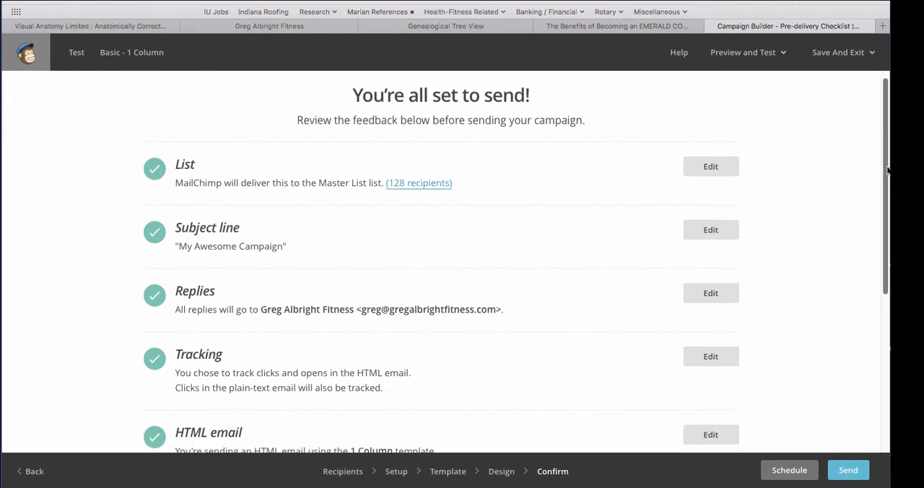
scroll(885, 170, down, 2)
scroll(871, 146, up, 4)
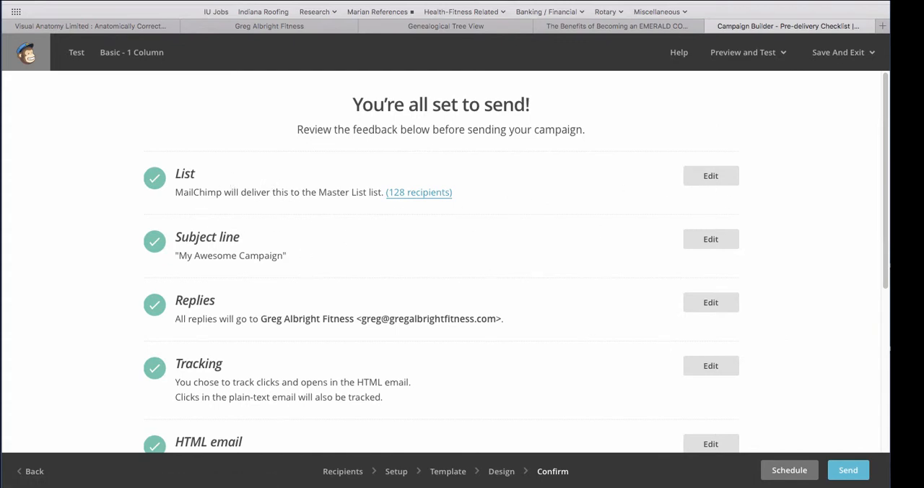
scroll(515, 263, down, 4)
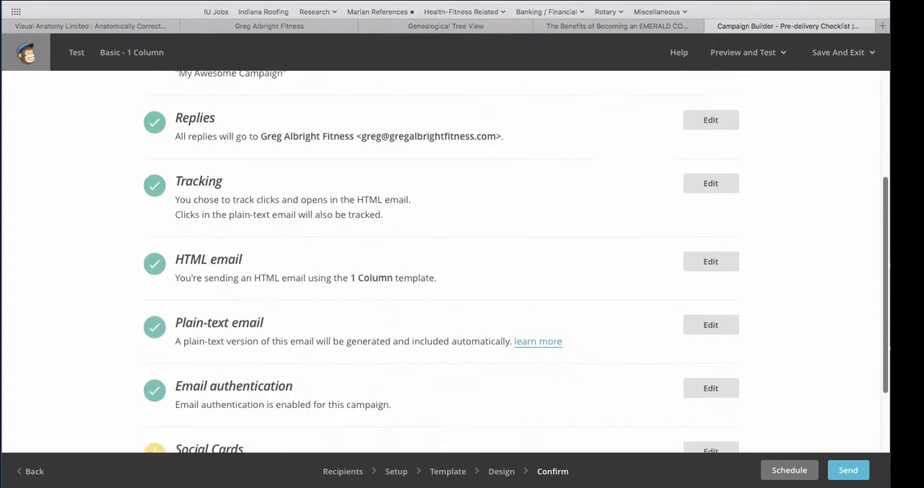
scroll(514, 264, down, 3)
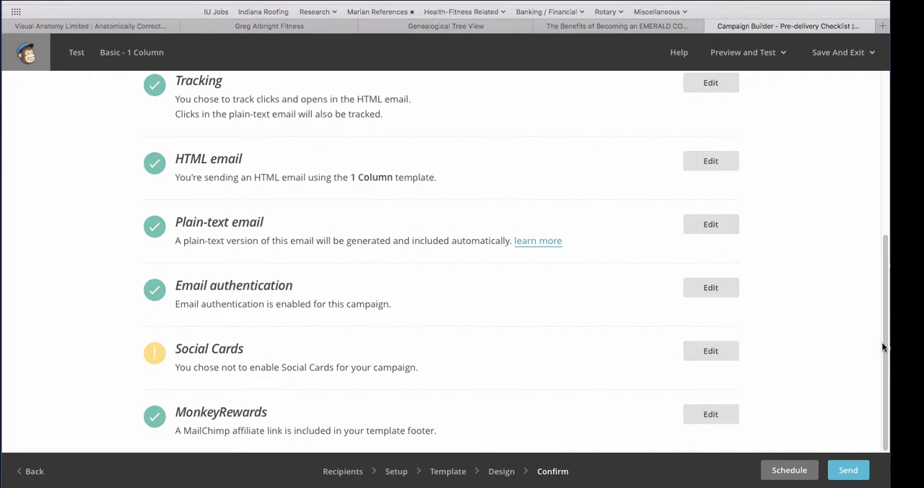
click(787, 474)
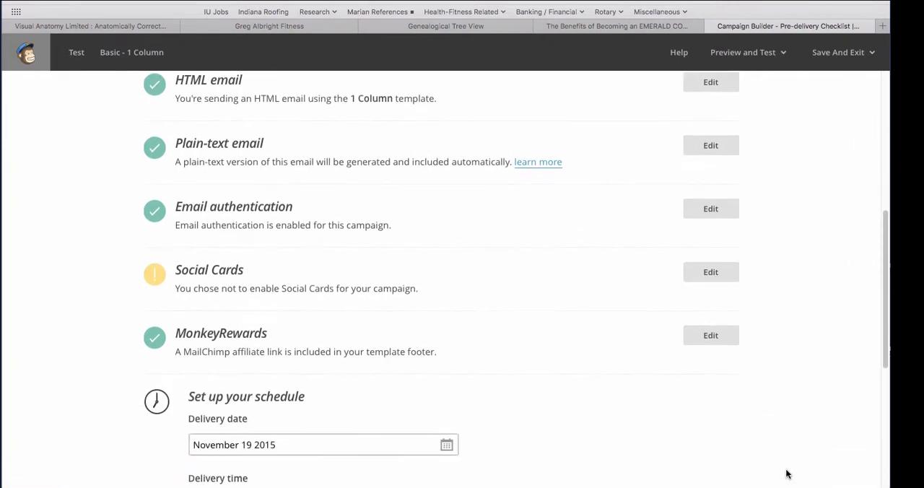
drag(885, 259, 889, 322)
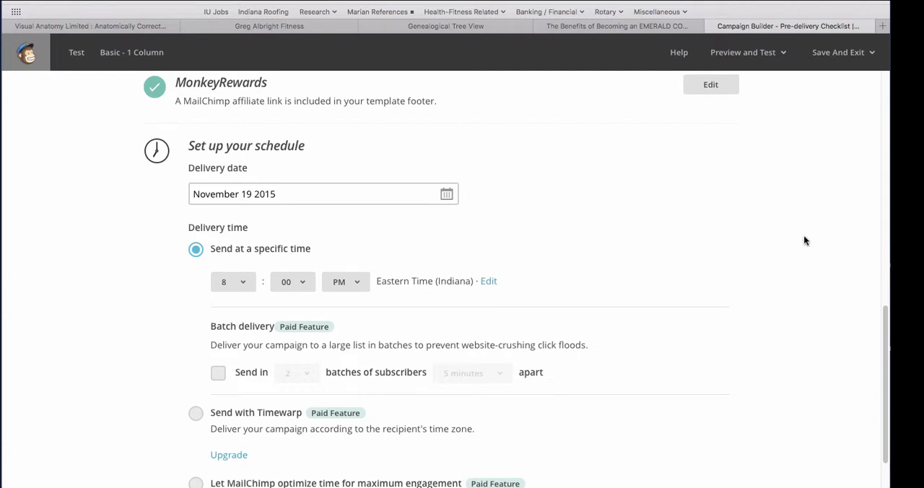
scroll(885, 338, down, 2)
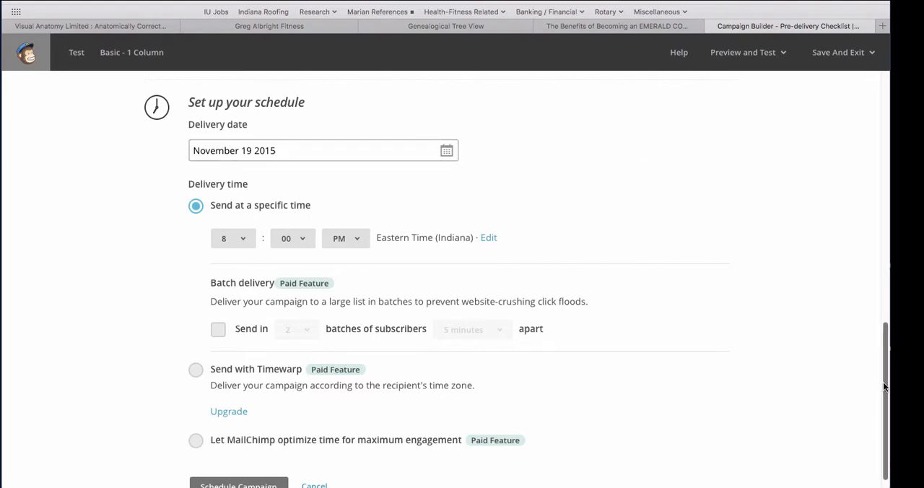
drag(883, 386, 835, 416)
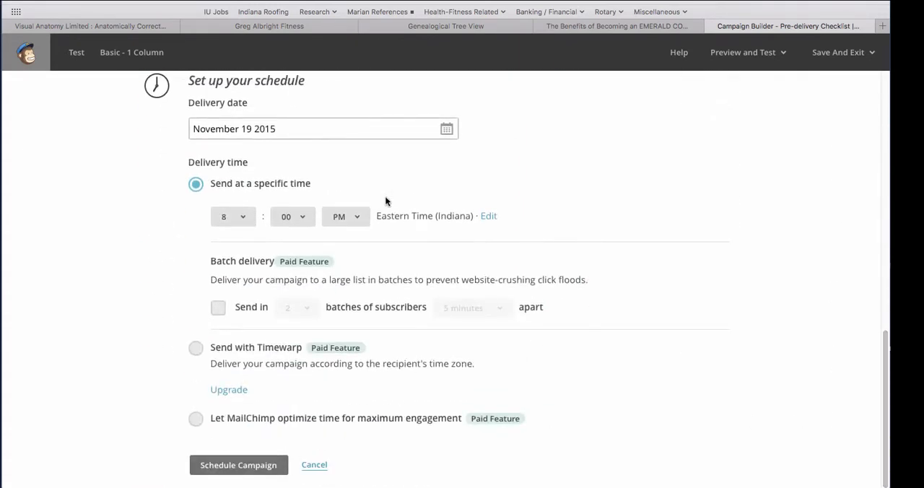
Set the delivery date to November 26 2015 and schedule the campaign
click(330, 123)
scroll(324, 127, down, 1)
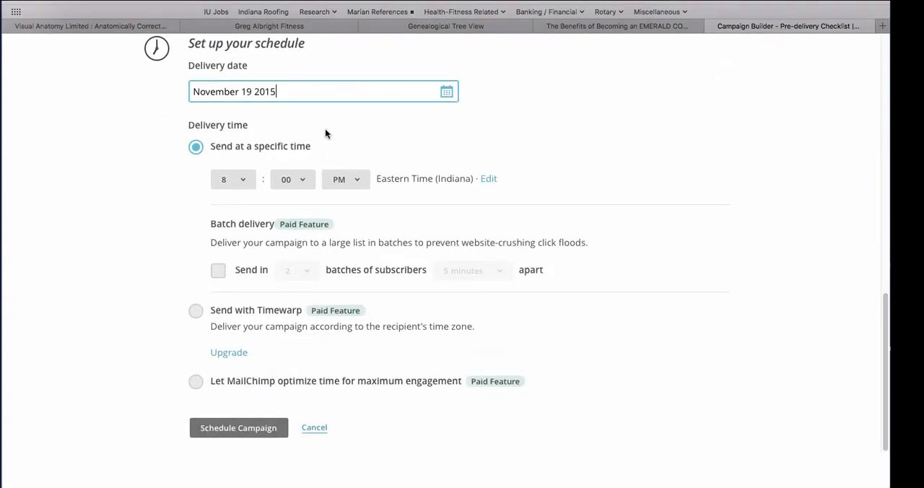
click(446, 91)
click(357, 240)
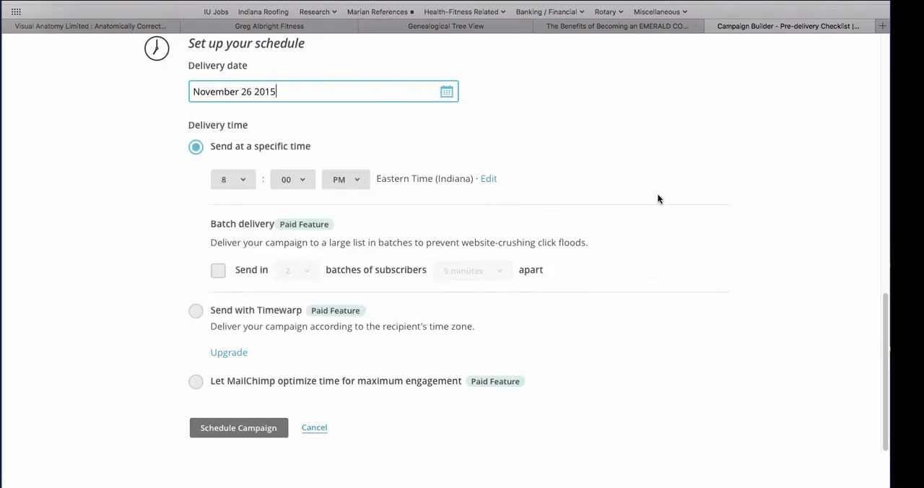
click(221, 432)
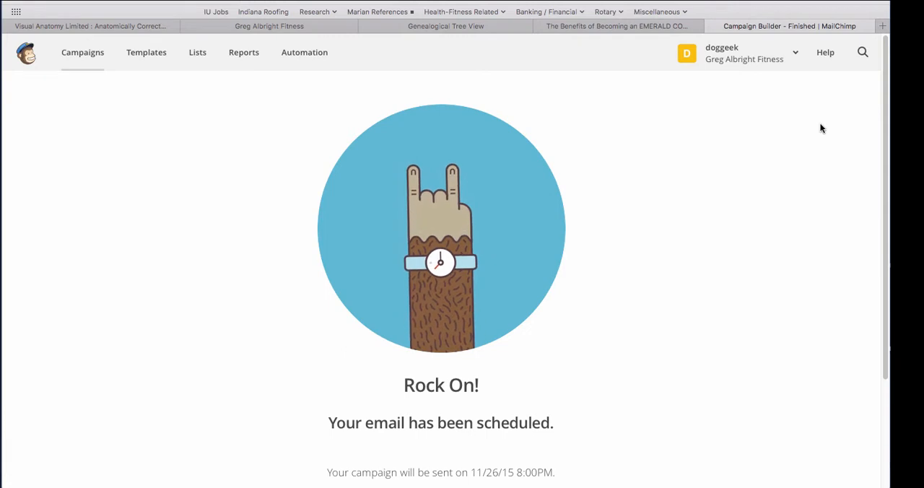
Delete the scheduled Test campaign from the campaign list, entering DELETE as confirmation
click(79, 58)
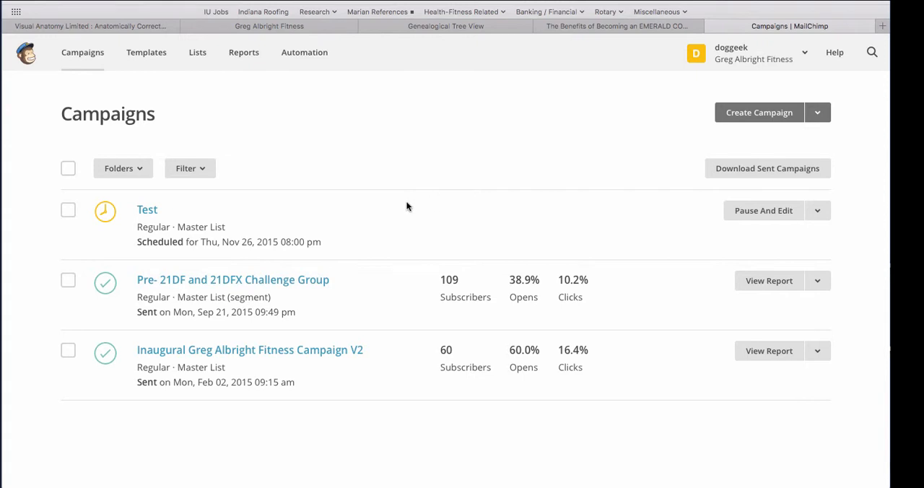
click(67, 212)
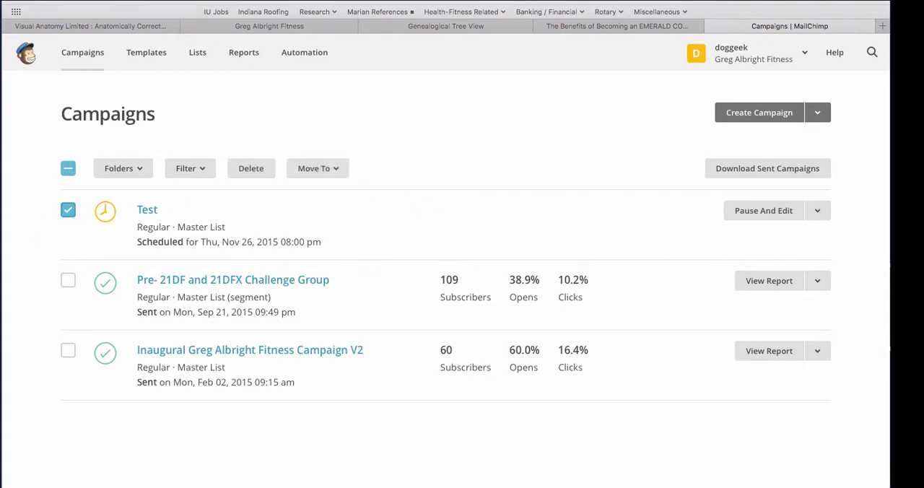
click(251, 168)
text(DELETE)
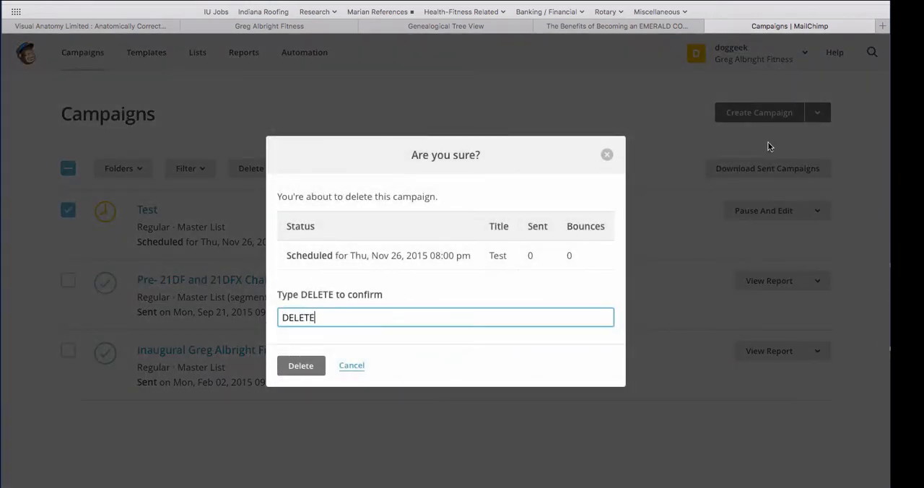
click(300, 365)
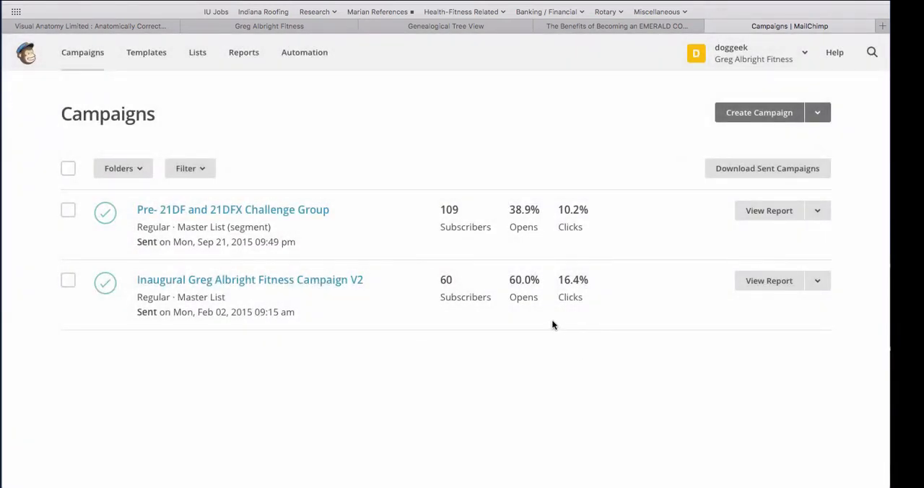
Look at the option for creating a new list and open the Master List's subscribers
click(191, 56)
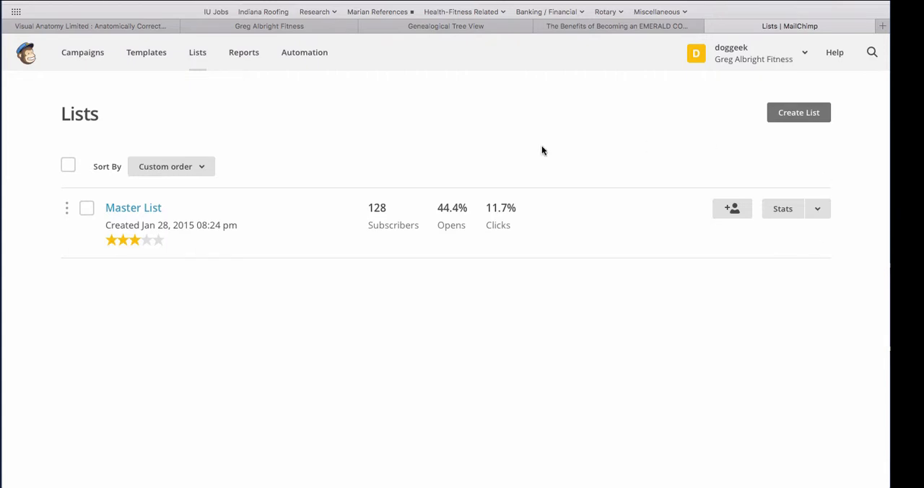
click(795, 114)
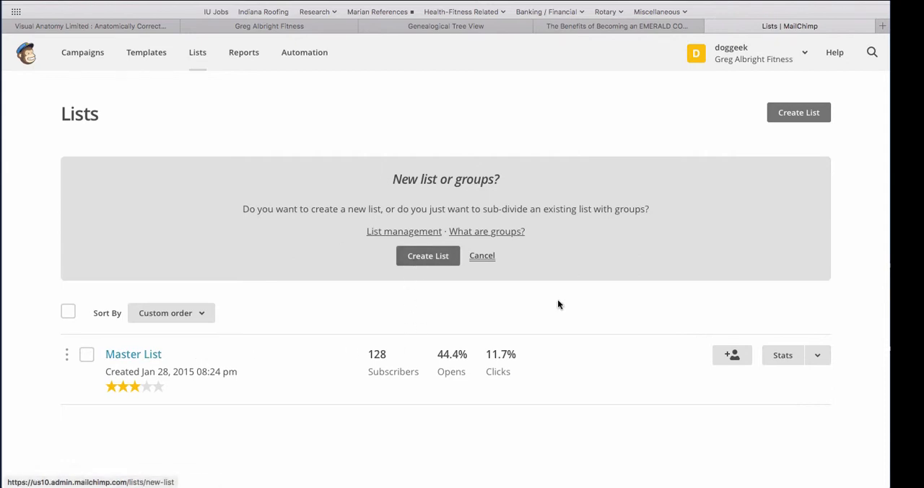
click(142, 356)
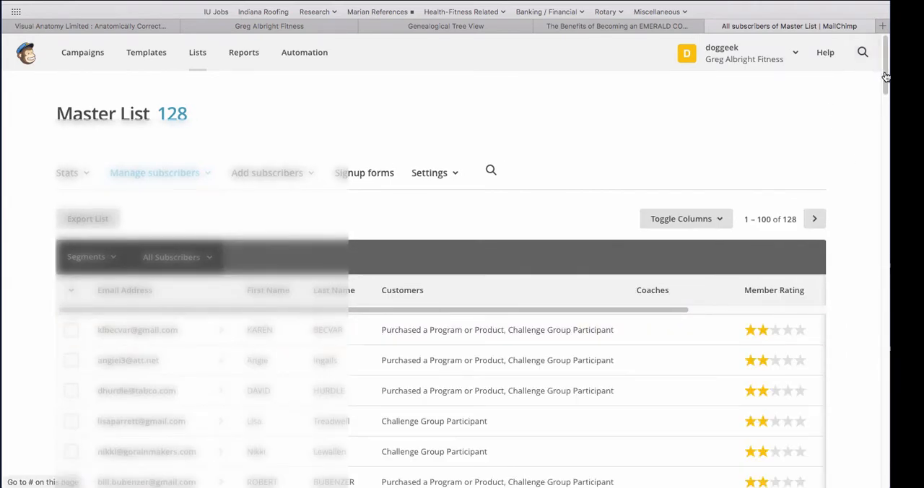
drag(887, 78, 886, 52)
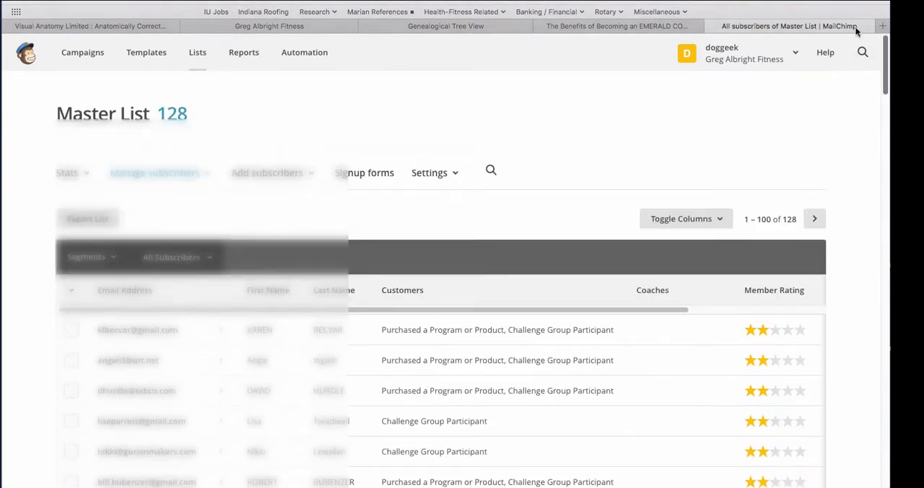
View the Copy/paste from file form for importing subscribers into the Master List and exit to the campaigns without importing
click(306, 178)
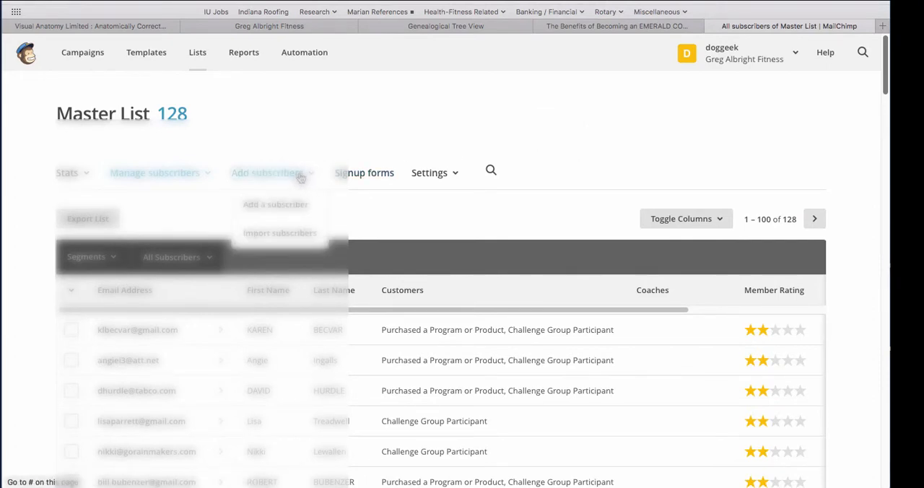
click(264, 234)
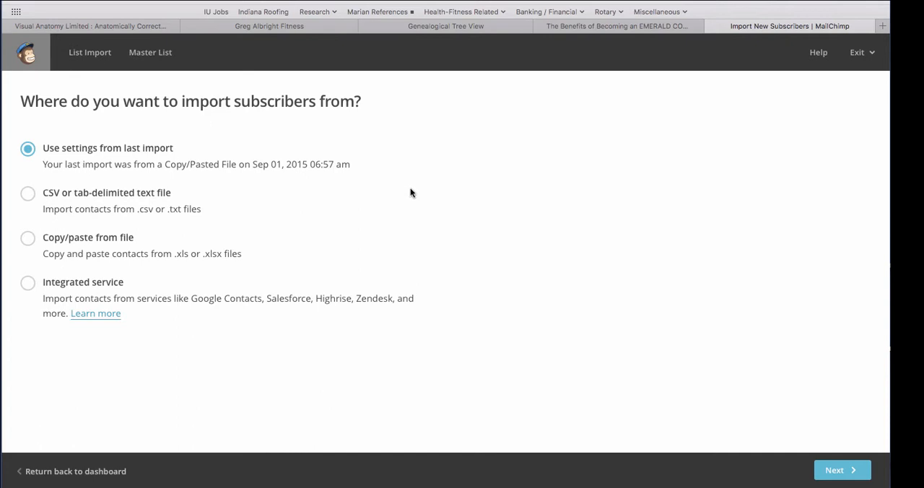
click(28, 240)
click(833, 471)
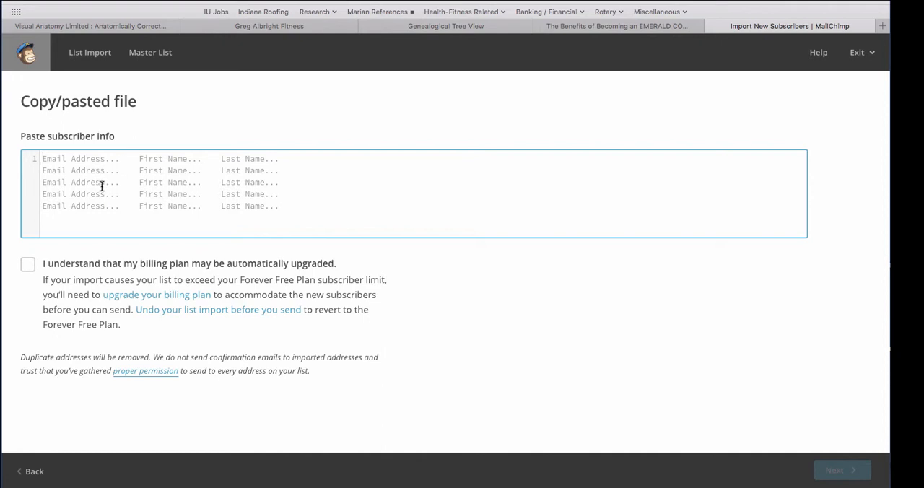
click(859, 55)
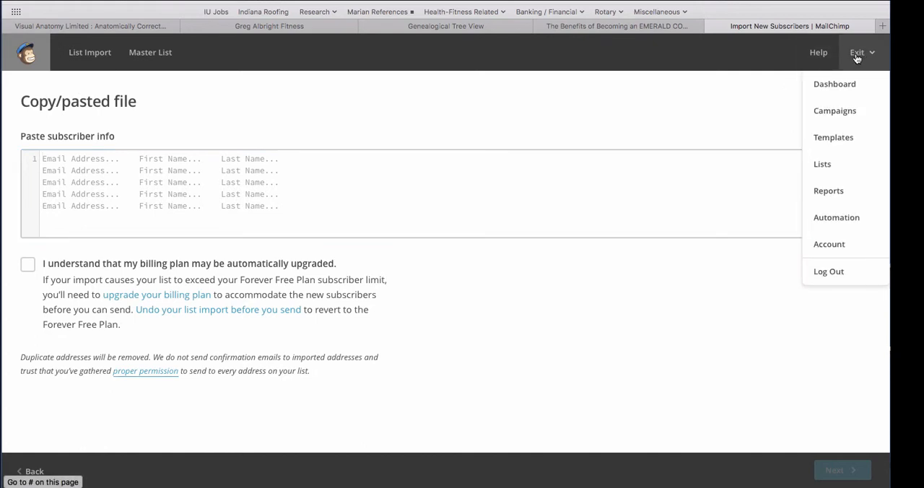
click(830, 110)
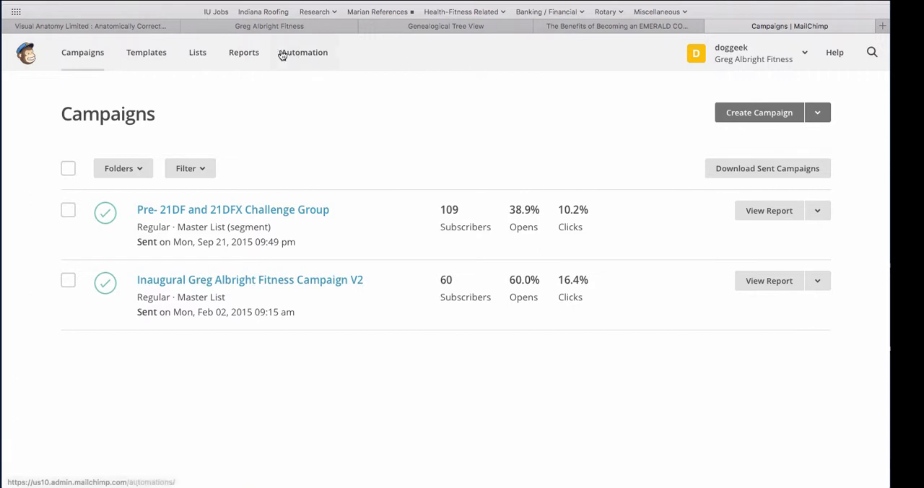
View the Reports overview, and examine the recipients, open rate and click rate in the Inaugural V2 campaign's summary report
click(239, 58)
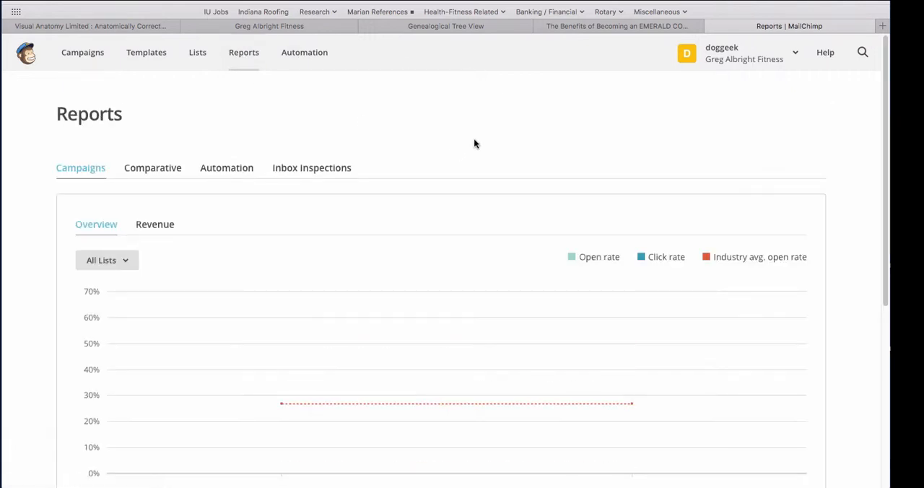
click(80, 53)
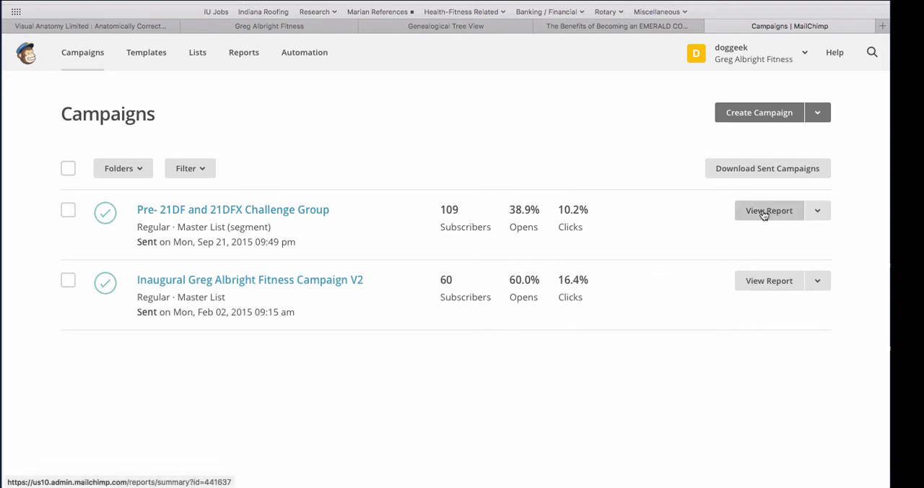
click(758, 285)
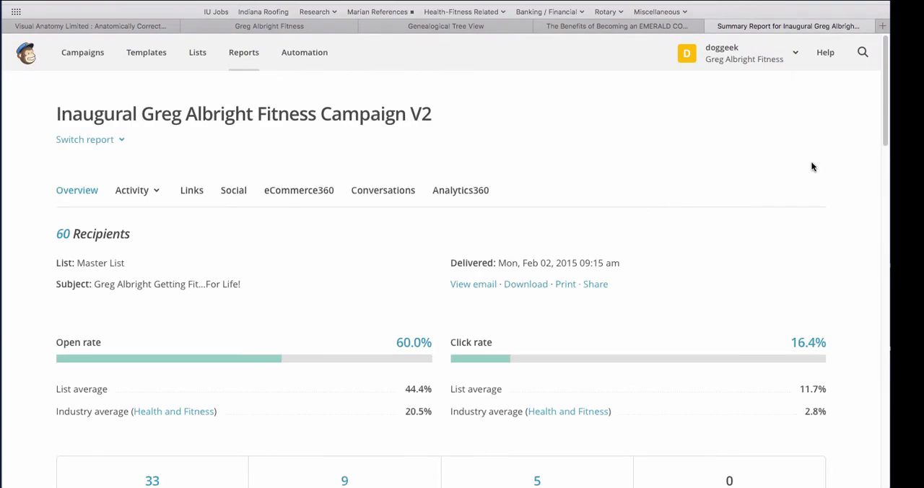
scroll(882, 148, down, 1)
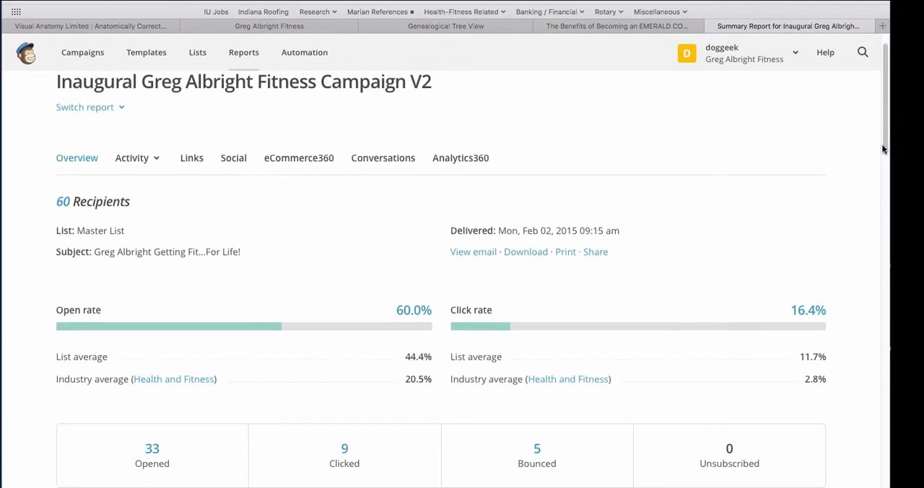
scroll(881, 142, up, 1)
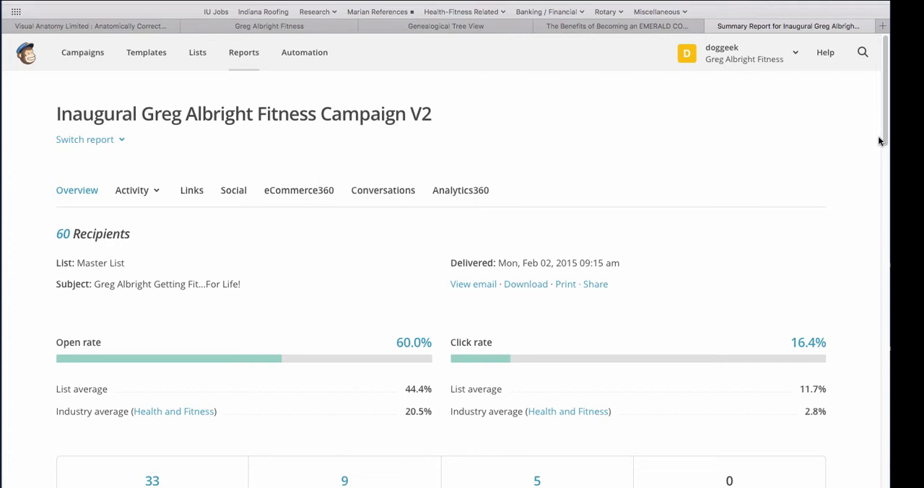
scroll(879, 137, down, 1)
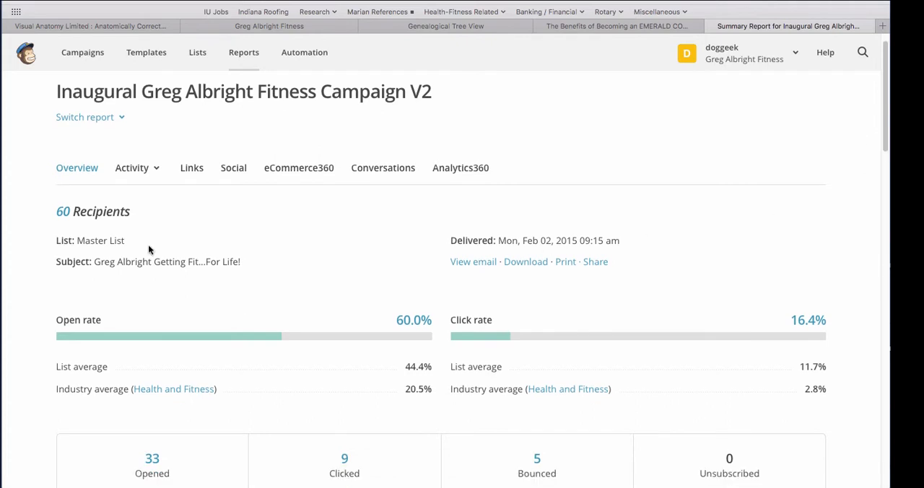
drag(885, 137, 883, 218)
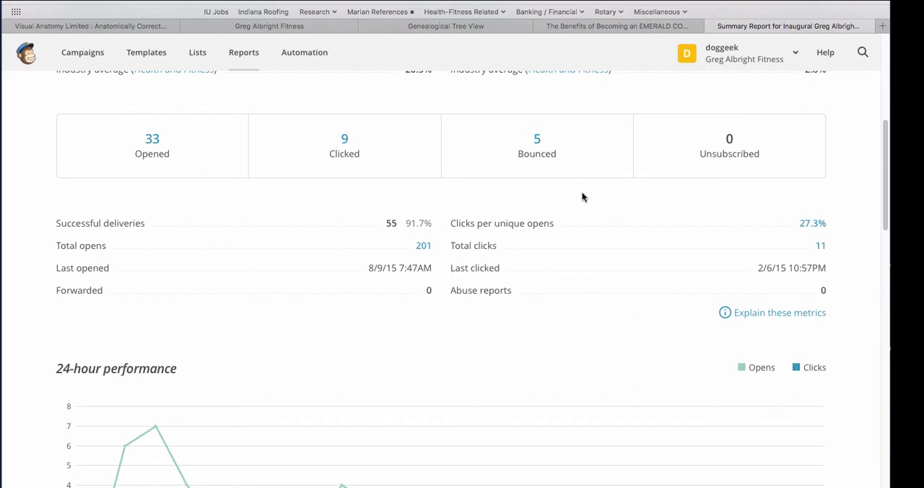
Examine which subscribers opened the Inaugural V2 campaign and return to the campaign list
click(153, 142)
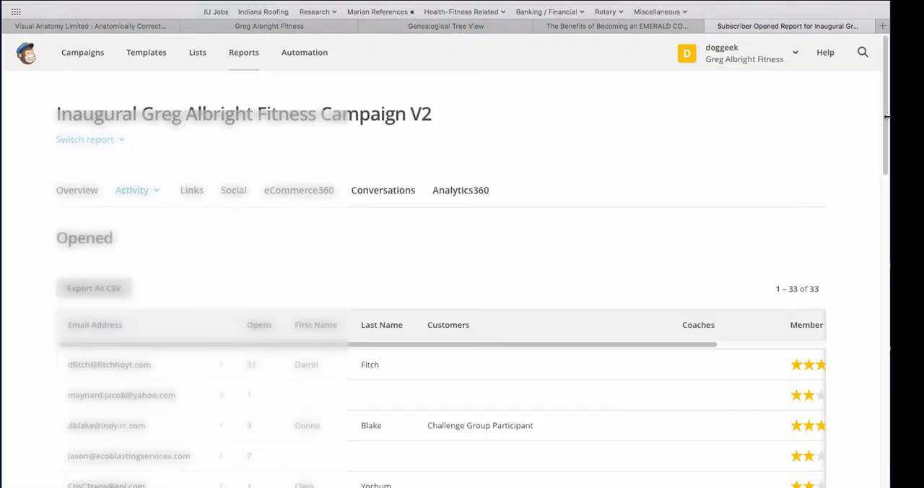
scroll(881, 139, down, 3)
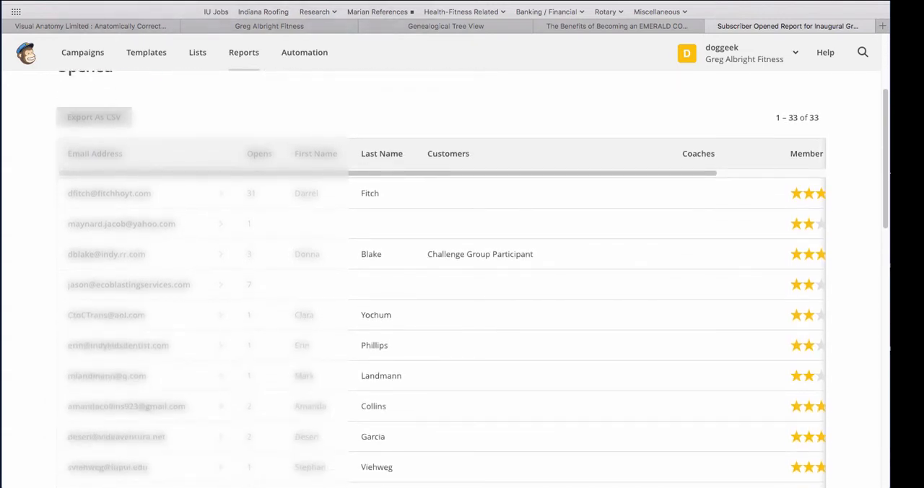
scroll(476, 289, down, 5)
drag(889, 276, 888, 114)
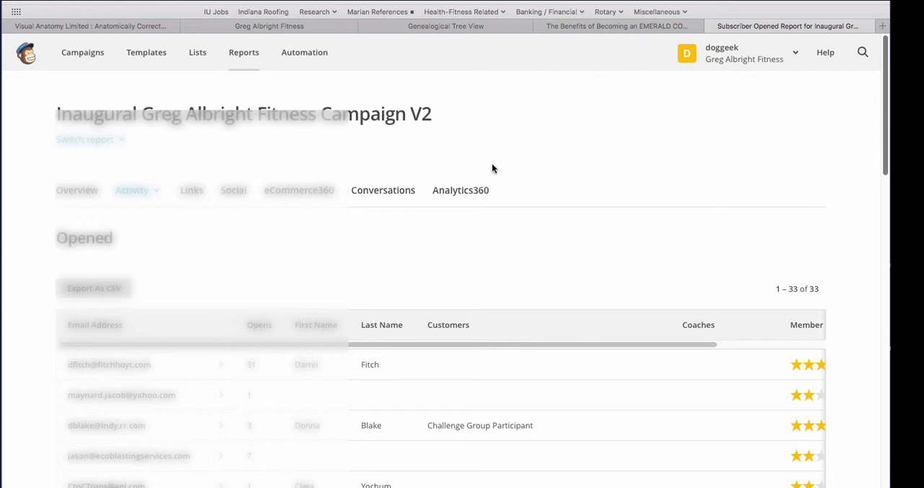
click(103, 69)
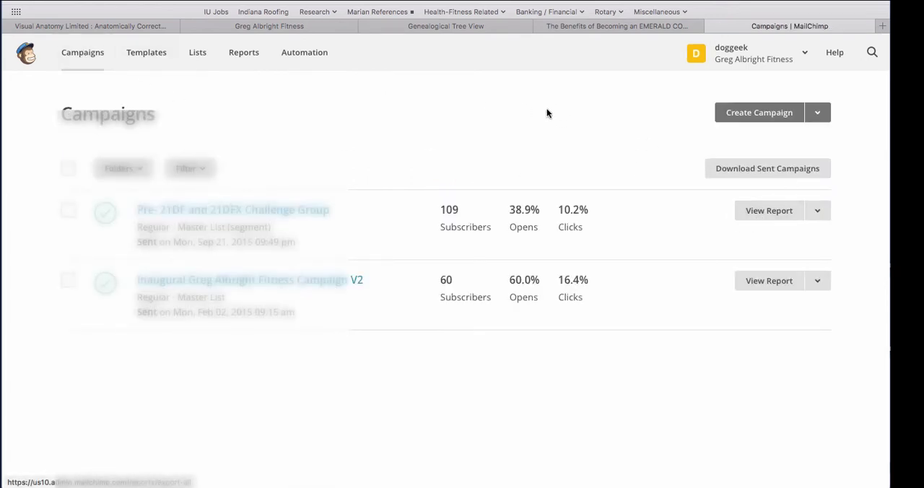